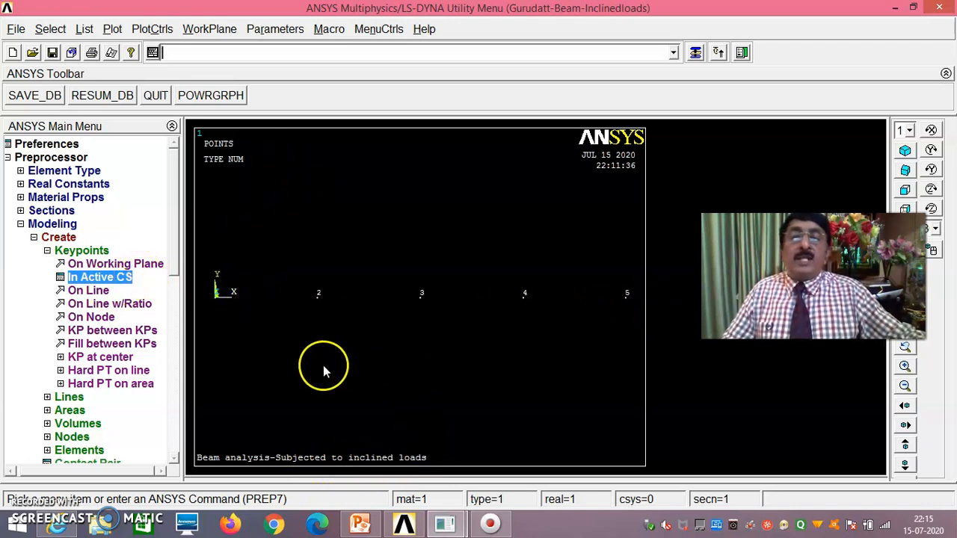
- Draw four straight lines joining keypoints 1-2, 2-3, 3-4 and 4-5 along the beam
{"action": "left_click", "coordinate": [71, 397]}
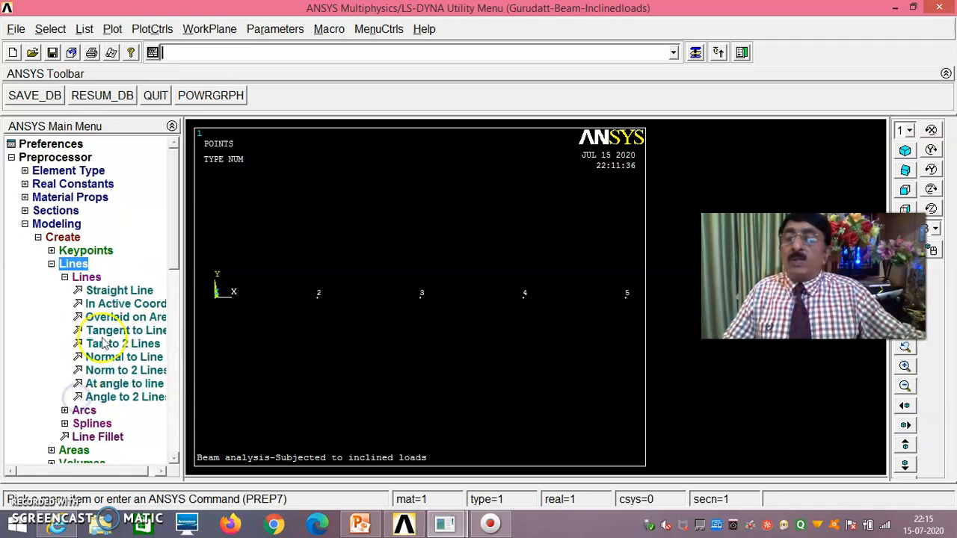
{"action": "left_click", "coordinate": [120, 290]}
{"action": "left_click", "coordinate": [227, 315]}
{"action": "left_click", "coordinate": [313, 319]}
{"action": "left_click", "coordinate": [318, 323]}
{"action": "left_click", "coordinate": [430, 320]}
{"action": "left_click", "coordinate": [513, 317]}
{"action": "left_click", "coordinate": [521, 330]}
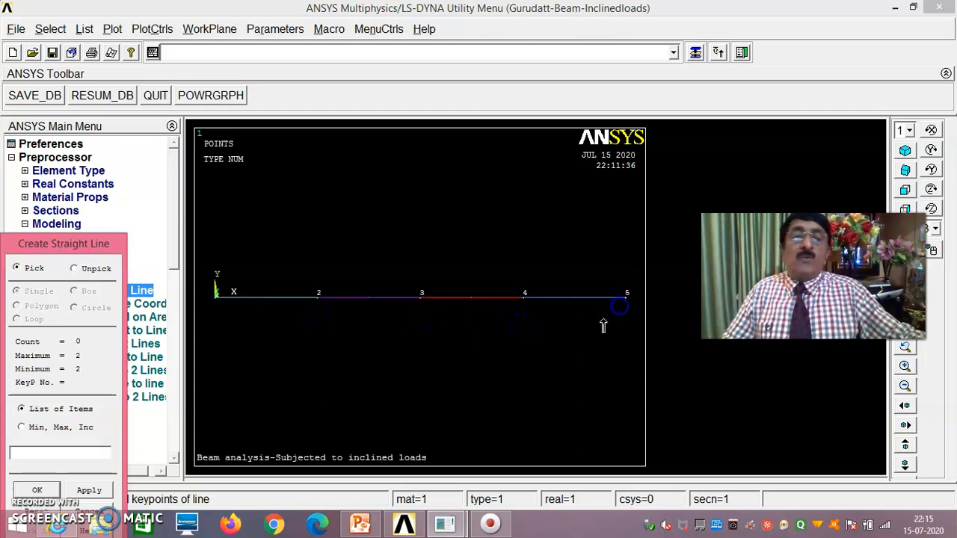
{"action": "left_click_drag", "start_coordinate": [80, 245], "coordinate": [122, 134]}
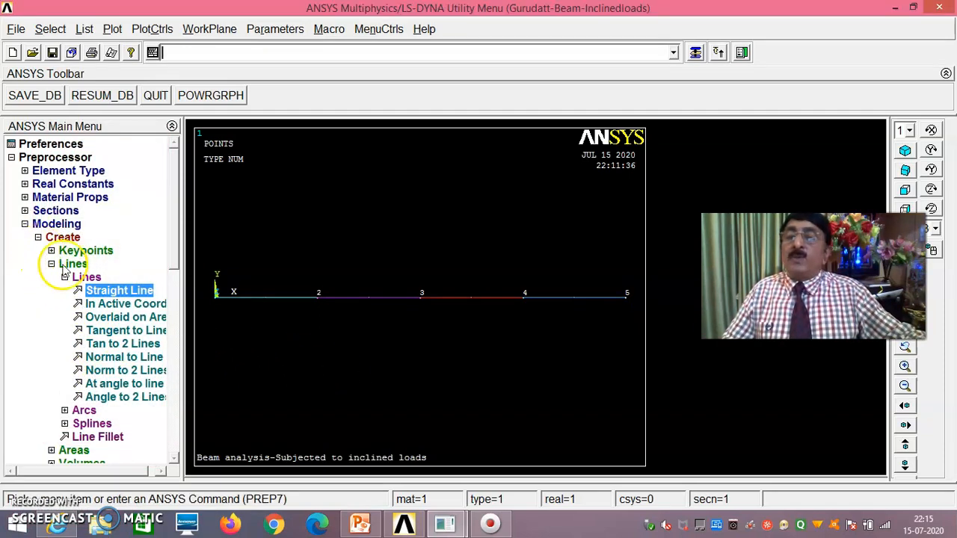
{"action": "left_click", "coordinate": [54, 211]}
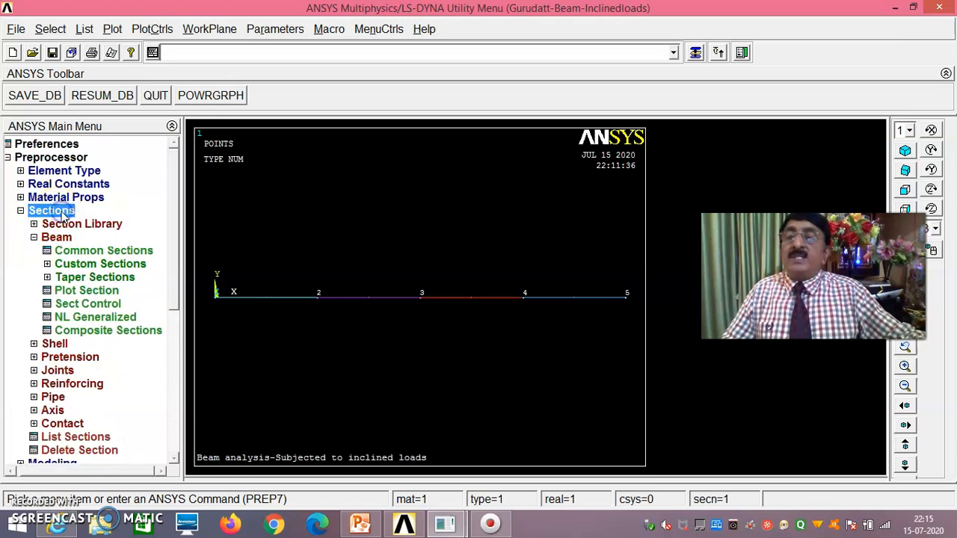
- Define common beam section 1 as a solid rectangle with width B = 0.2 and height H = 0.3
{"action": "left_click", "coordinate": [98, 250]}
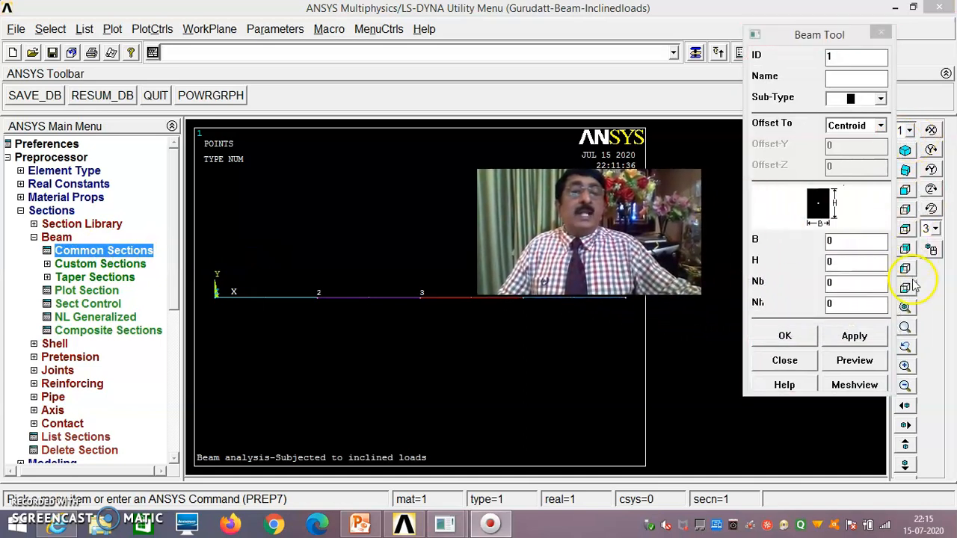
{"action": "left_click", "coordinate": [845, 241]}
{"action": "key", "text": "BackSpace"}
{"action": "type", "text": "0.2"}
{"action": "left_click", "coordinate": [845, 263]}
{"action": "key", "text": "BackSpace"}
{"action": "type", "text": "0.3"}
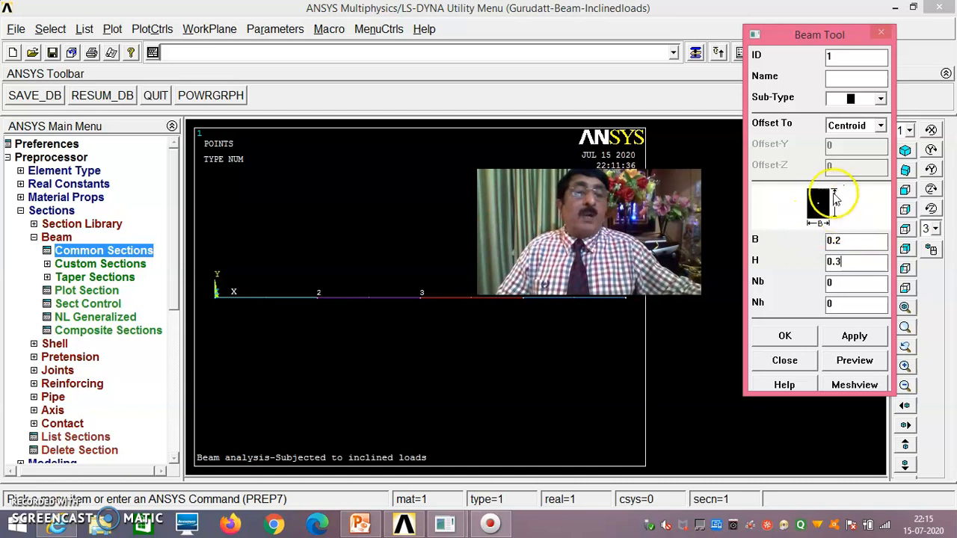
{"action": "left_click", "coordinate": [784, 335]}
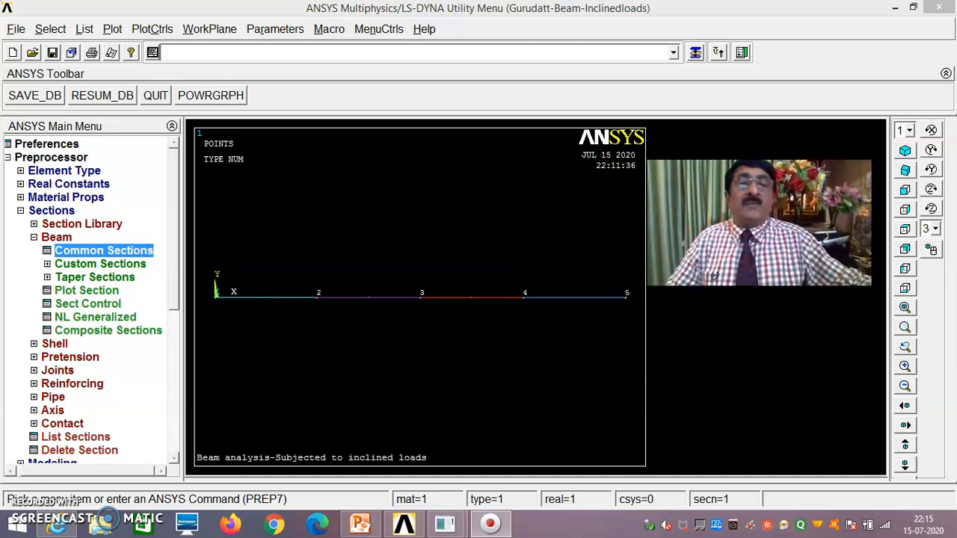
{"action": "left_click", "coordinate": [20, 212]}
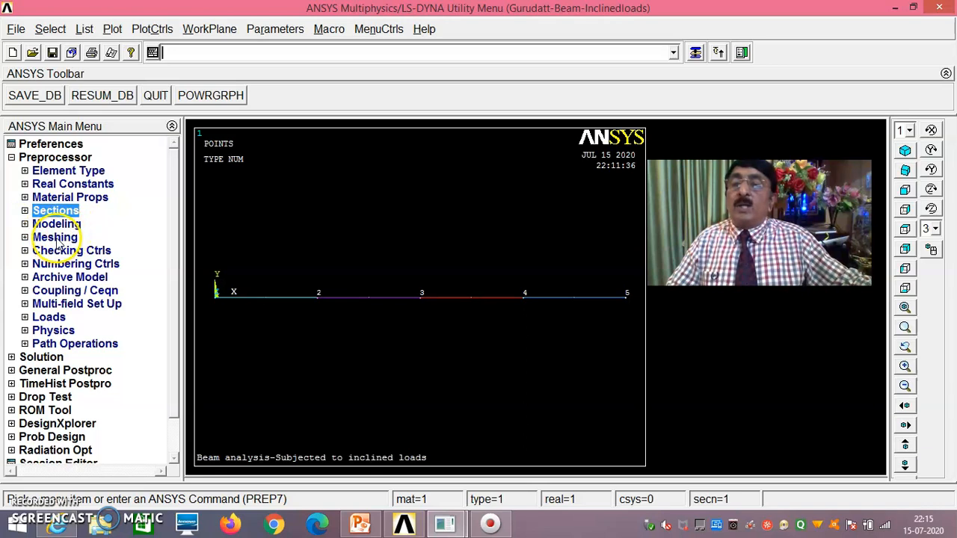
- Assign material 1, element type BEAM188 and section 1 to beam lines 1 through 4
{"action": "left_click", "coordinate": [57, 238]}
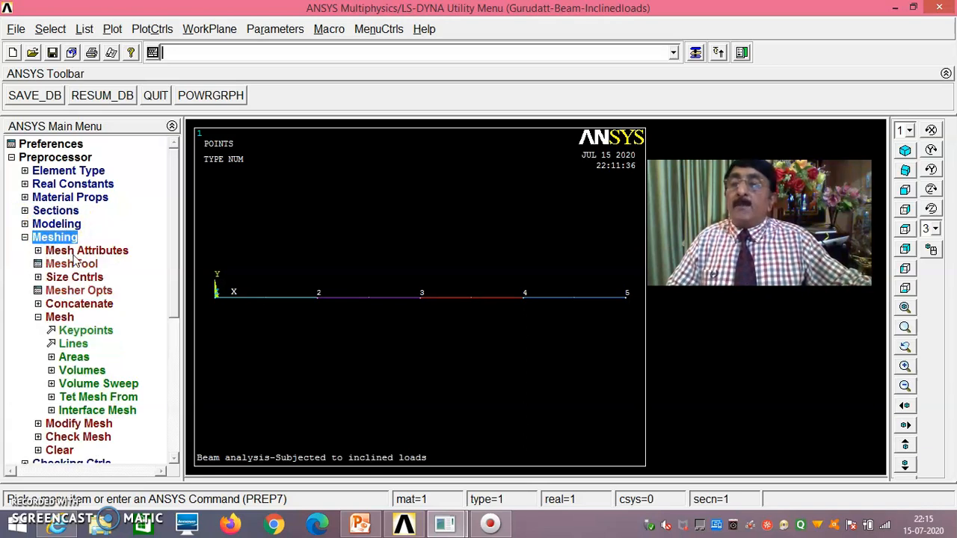
{"action": "left_click", "coordinate": [75, 252]}
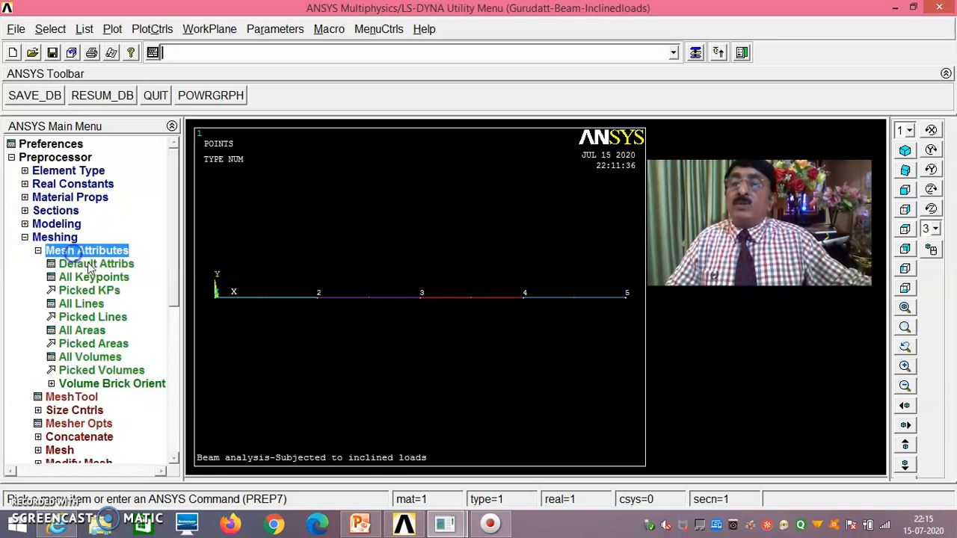
{"action": "left_click", "coordinate": [94, 316]}
{"action": "left_click", "coordinate": [293, 314]}
{"action": "left_click", "coordinate": [361, 312]}
{"action": "left_click", "coordinate": [509, 311]}
{"action": "left_click", "coordinate": [541, 316]}
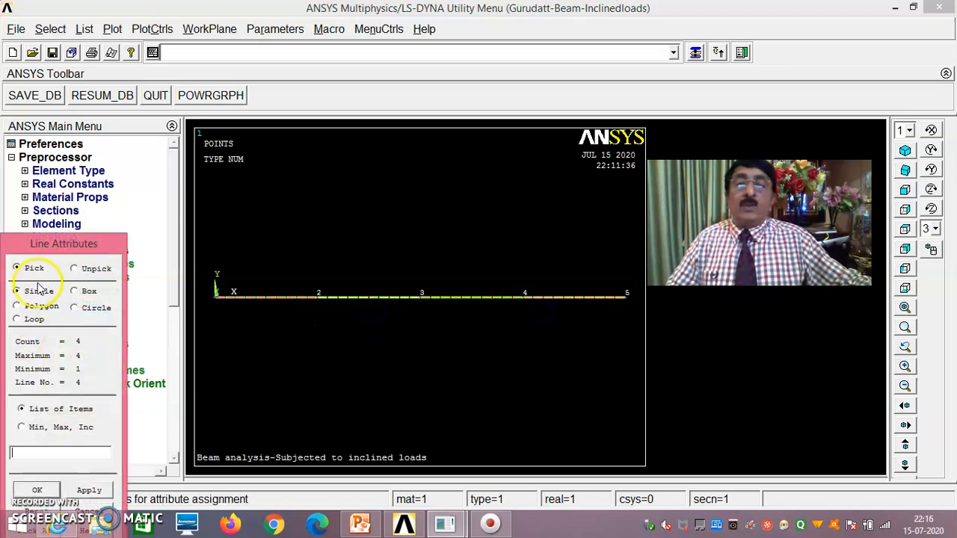
{"action": "left_click_drag", "start_coordinate": [70, 245], "coordinate": [134, 161]}
{"action": "left_click", "coordinate": [102, 403]}
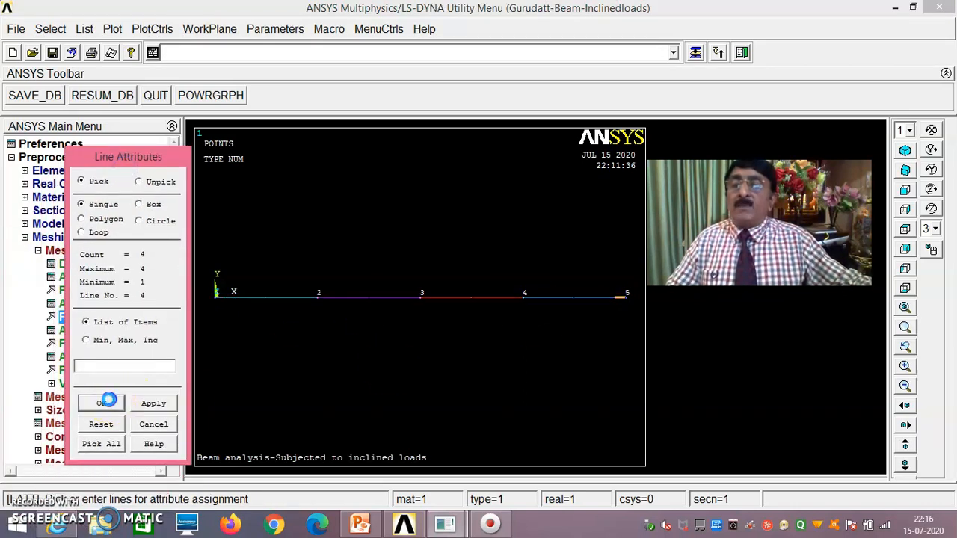
{"action": "left_click_drag", "start_coordinate": [549, 146], "coordinate": [477, 139]}
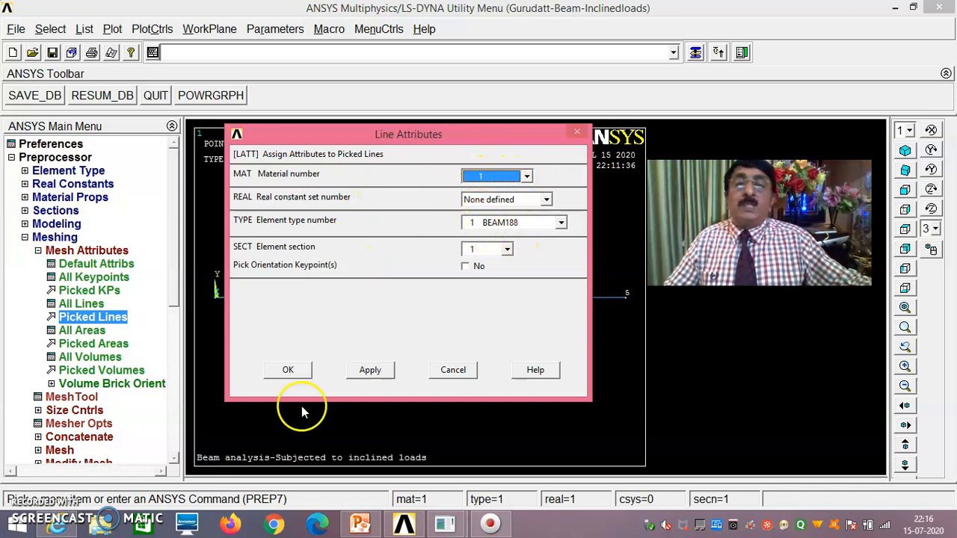
{"action": "left_click", "coordinate": [293, 374]}
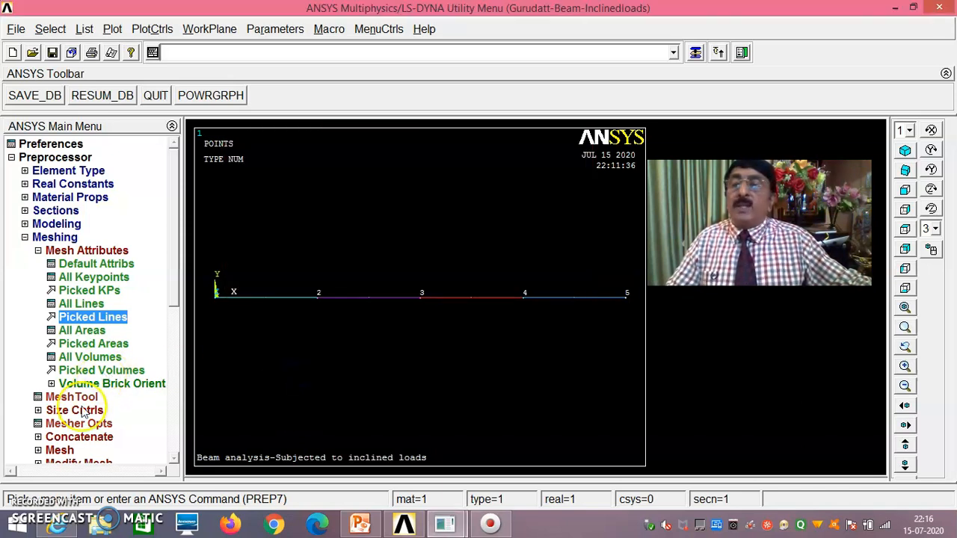
- Set a manual size of 50 element divisions on each of the four beam lines
{"action": "left_click", "coordinate": [82, 412]}
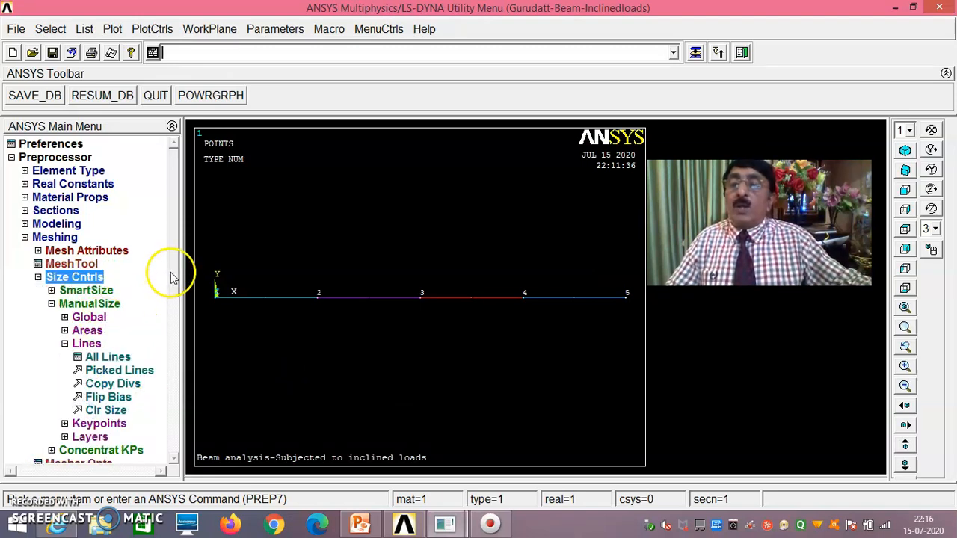
{"action": "left_click_drag", "start_coordinate": [171, 274], "coordinate": [175, 300]}
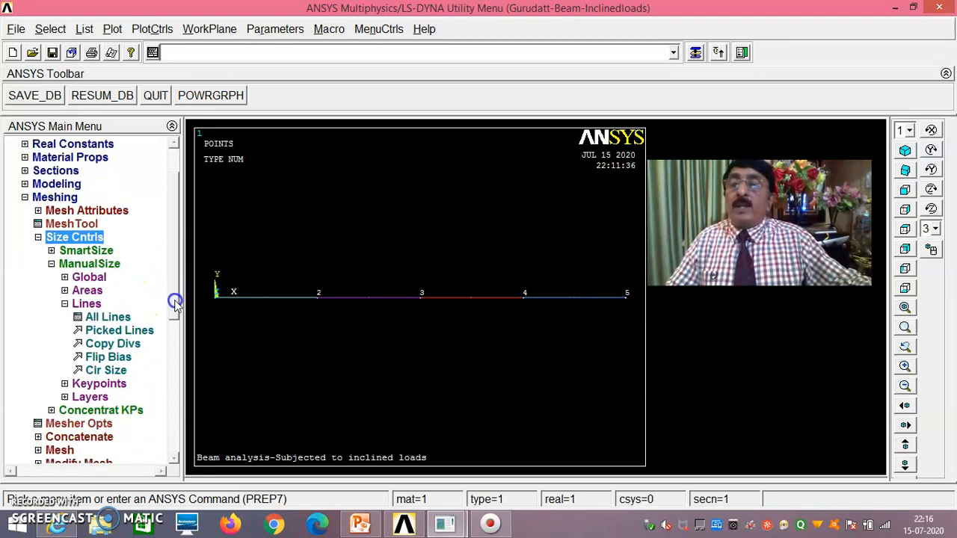
{"action": "left_click", "coordinate": [111, 330]}
{"action": "left_click", "coordinate": [336, 314]}
{"action": "left_click", "coordinate": [437, 315]}
{"action": "left_click", "coordinate": [548, 313]}
{"action": "left_click_drag", "start_coordinate": [120, 243], "coordinate": [177, 158]}
{"action": "left_click", "coordinate": [94, 405]}
{"action": "left_click", "coordinate": [553, 199]}
{"action": "type", "text": "50"}
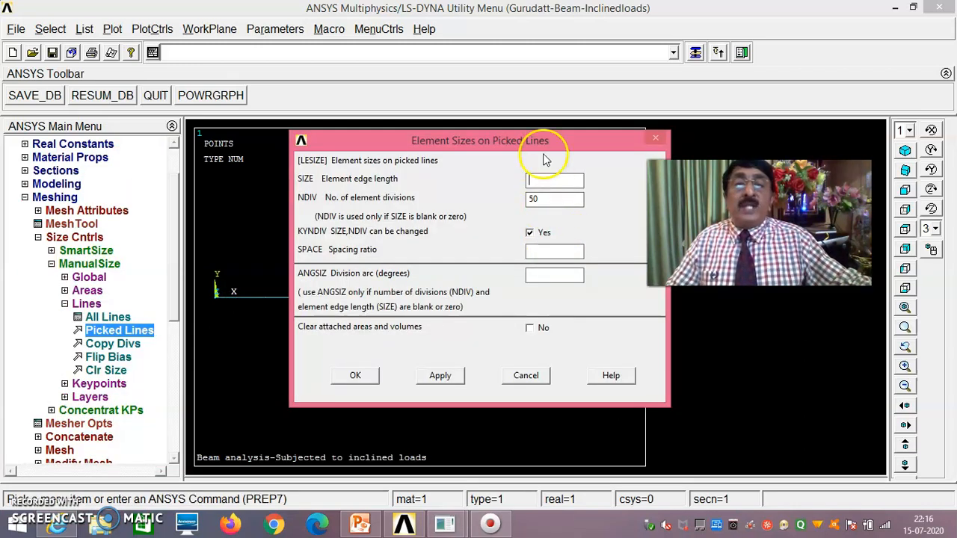
{"action": "left_click_drag", "start_coordinate": [544, 142], "coordinate": [514, 143]}
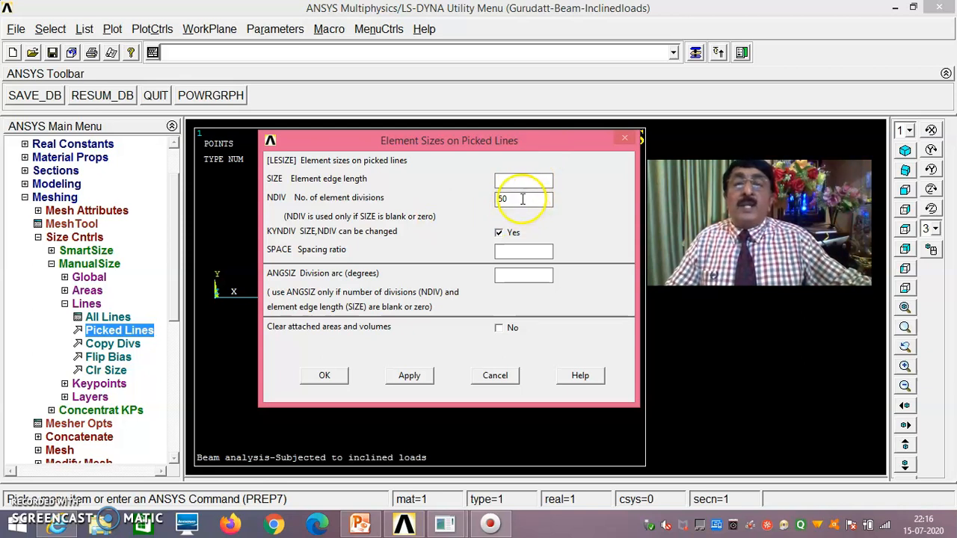
{"action": "left_click", "coordinate": [328, 376]}
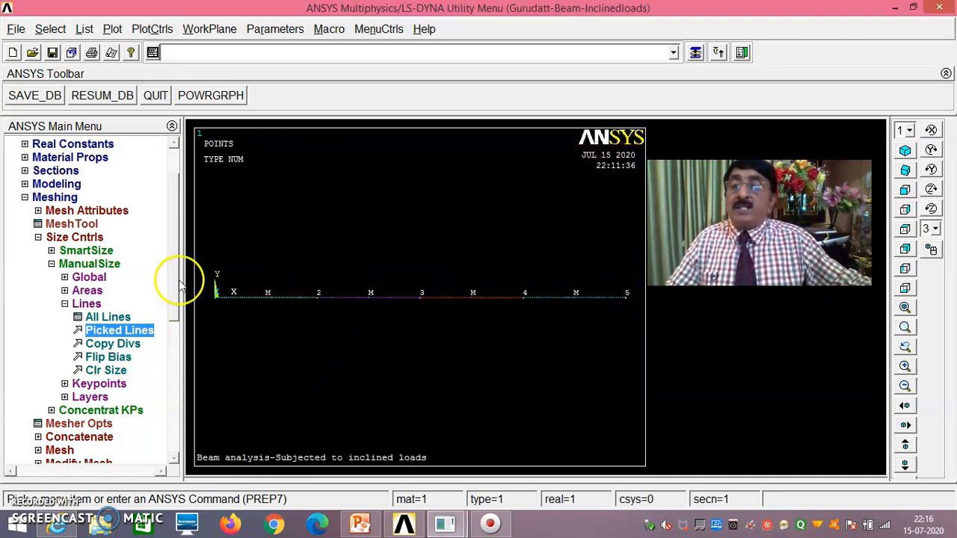
{"action": "left_click_drag", "start_coordinate": [177, 277], "coordinate": [175, 335]}
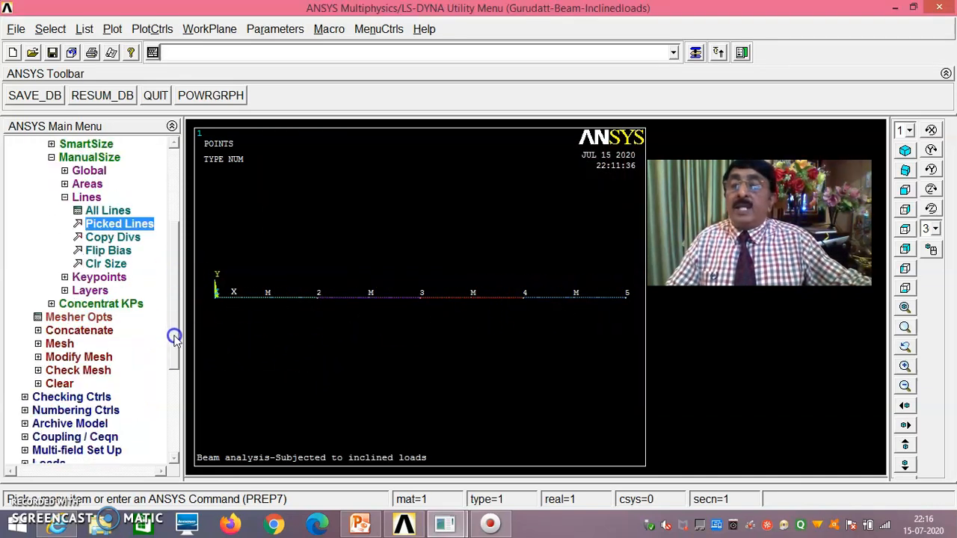
- Mesh all four beam lines into 200 elements
{"action": "left_click", "coordinate": [60, 345]}
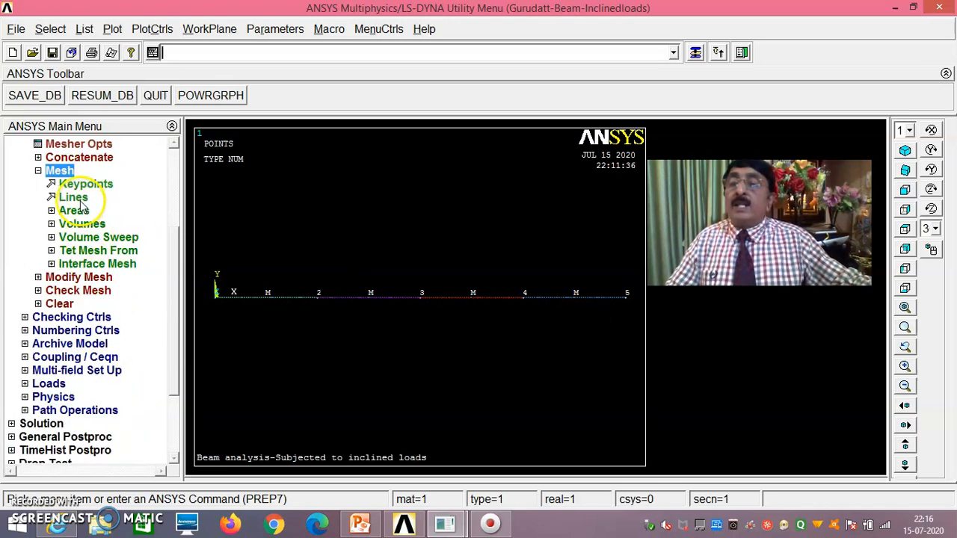
{"action": "left_click", "coordinate": [78, 198]}
{"action": "left_click_drag", "start_coordinate": [74, 245], "coordinate": [123, 138]}
{"action": "left_click", "coordinate": [97, 403]}
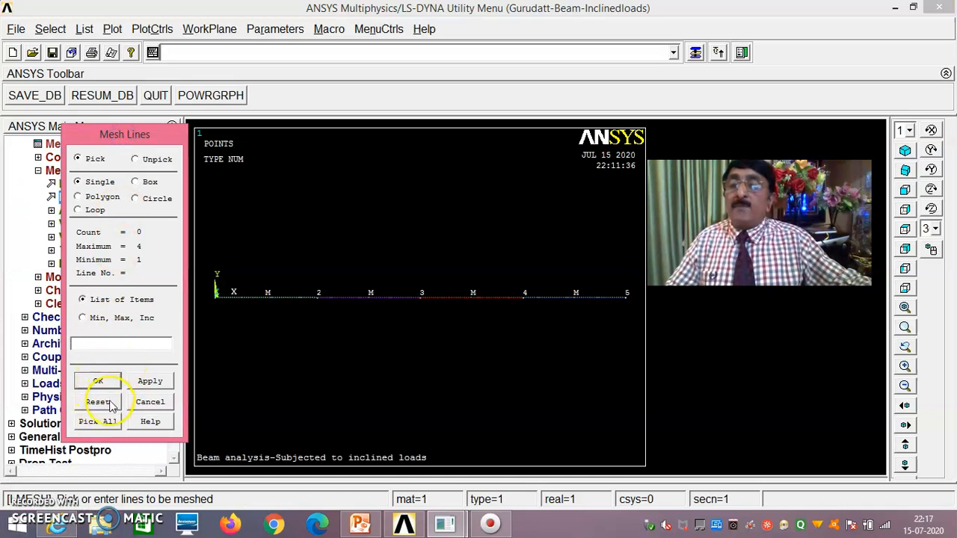
{"action": "left_click", "coordinate": [105, 422]}
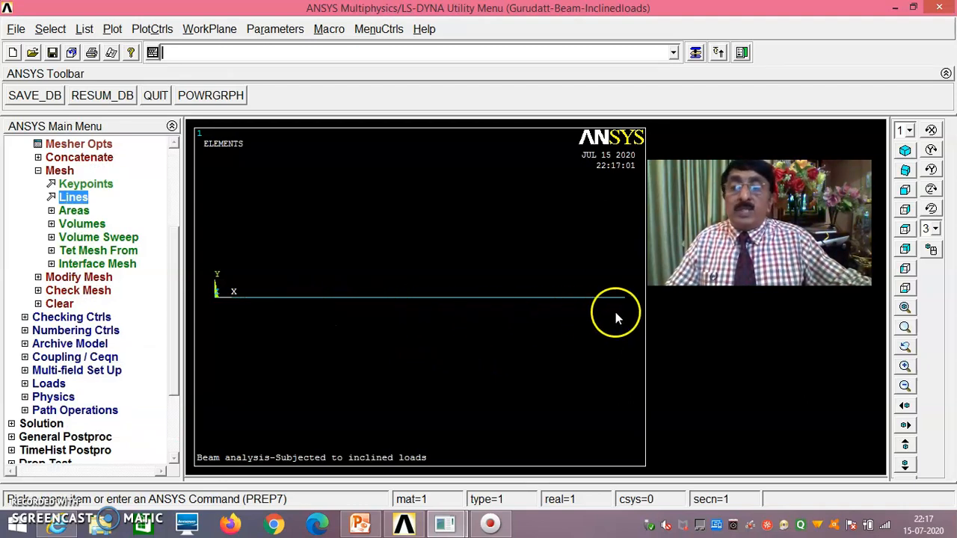
- List all elements with their nodes and attributes, review the listing, then close it
{"action": "left_click", "coordinate": [84, 29]}
{"action": "mouse_move", "coordinate": [142, 165]}
{"action": "left_click", "coordinate": [233, 168]}
{"action": "scroll", "coordinate": [247, 239], "scroll_direction": "down", "scroll_amount": 10}
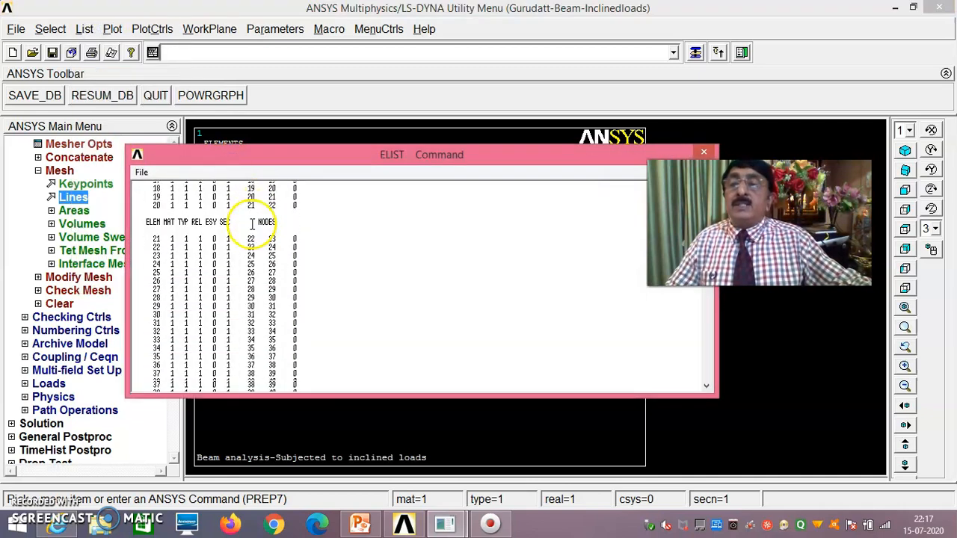
{"action": "scroll", "coordinate": [150, 327], "scroll_direction": "down", "scroll_amount": 20}
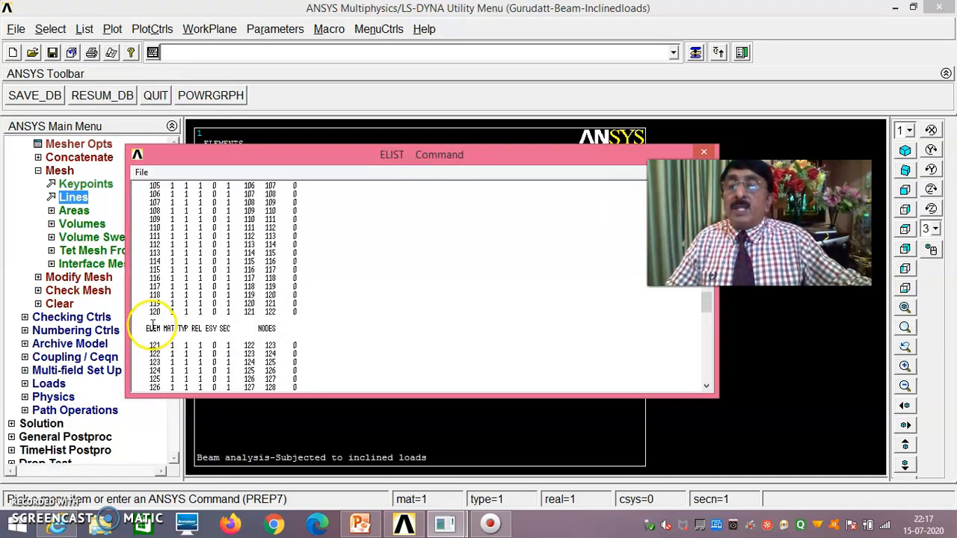
{"action": "scroll", "coordinate": [153, 329], "scroll_direction": "down", "scroll_amount": 15}
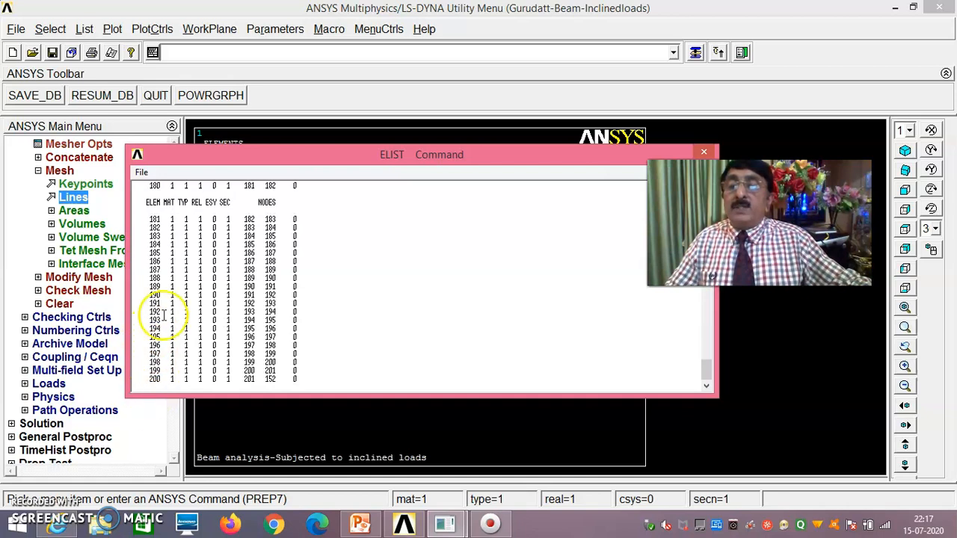
{"action": "left_click", "coordinate": [142, 171]}
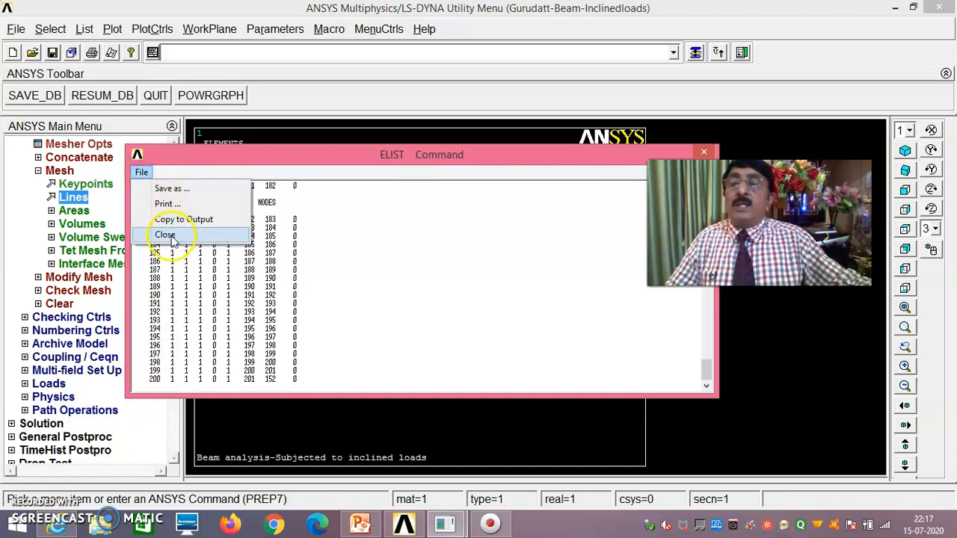
{"action": "left_click", "coordinate": [166, 235]}
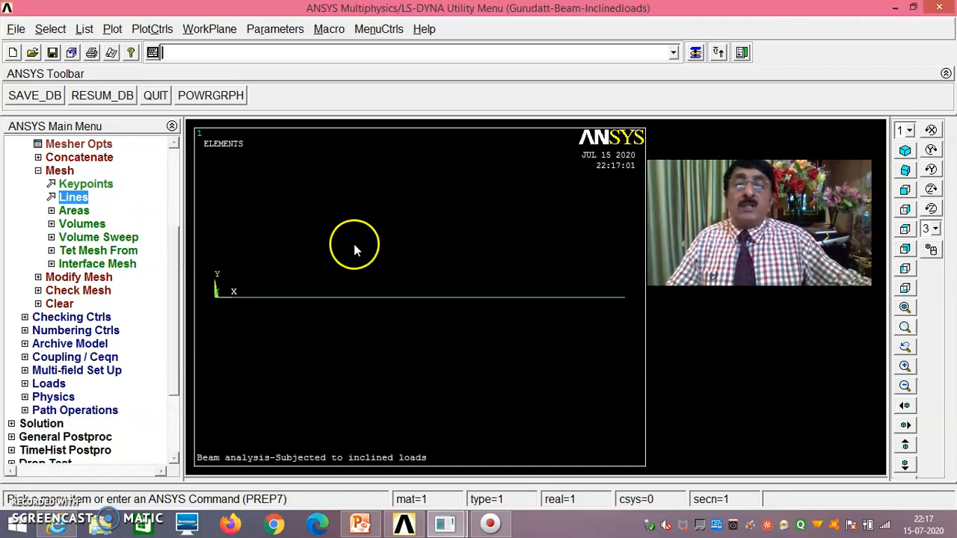
{"action": "left_click_drag", "start_coordinate": [180, 261], "coordinate": [178, 204]}
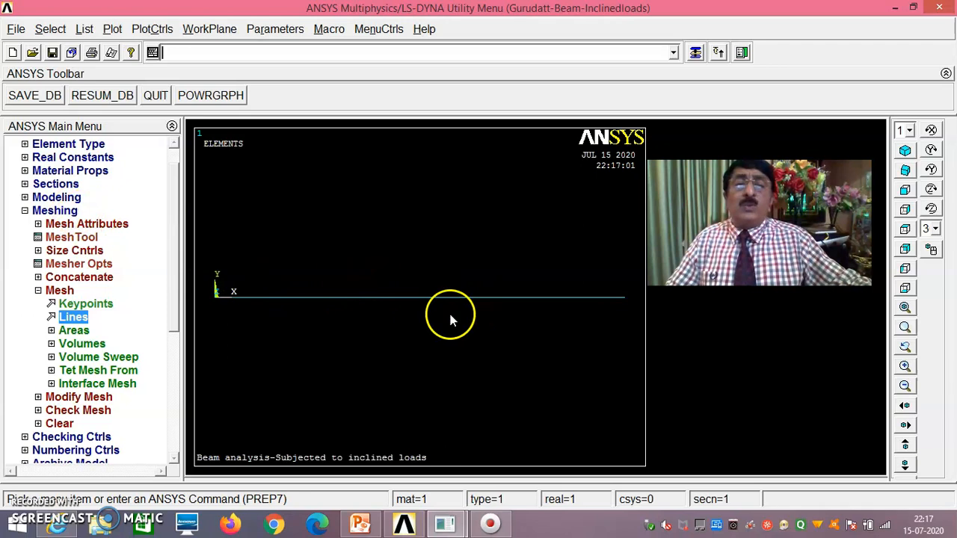
- Switch the graphics window from the element plot to a lines plot of the beam
{"action": "left_click", "coordinate": [112, 30]}
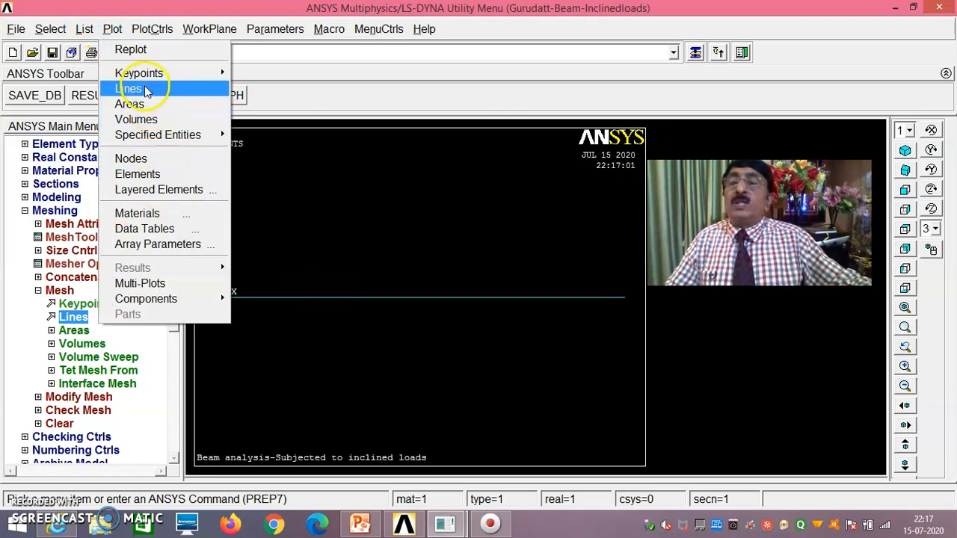
{"action": "left_click", "coordinate": [145, 88]}
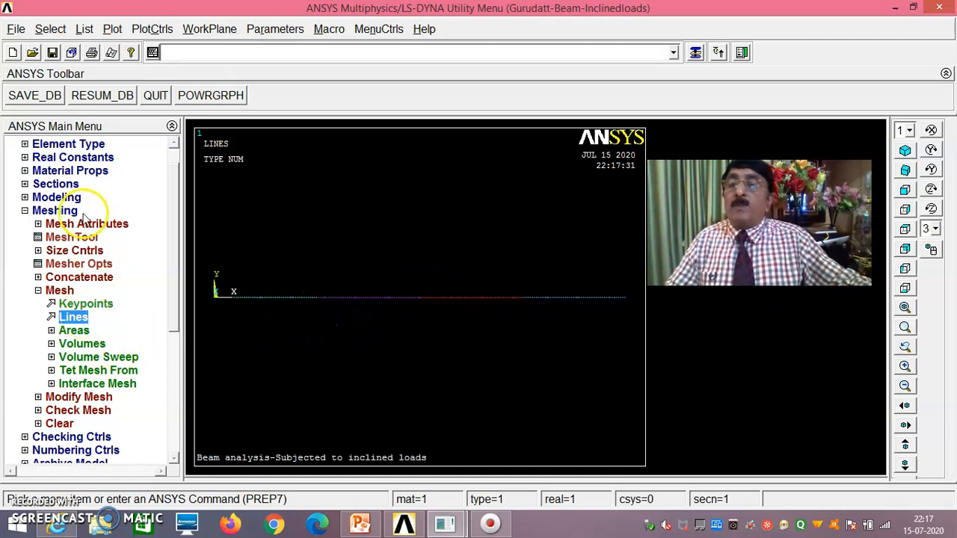
{"action": "left_click", "coordinate": [60, 197]}
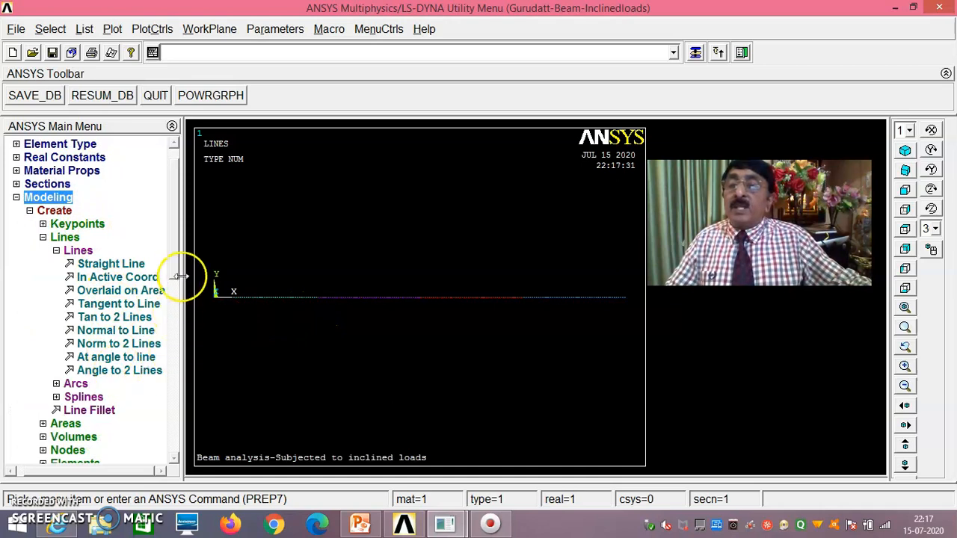
- Rotate node 2's nodal coordinate system by -30° about the Z axis
{"action": "scroll", "coordinate": [176, 319], "scroll_direction": "down", "scroll_amount": 3}
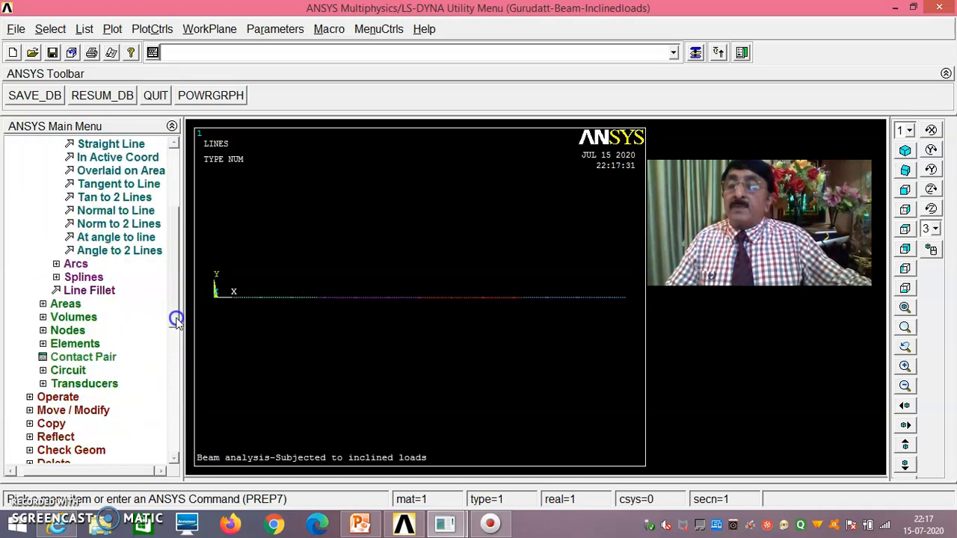
{"action": "left_click", "coordinate": [68, 329]}
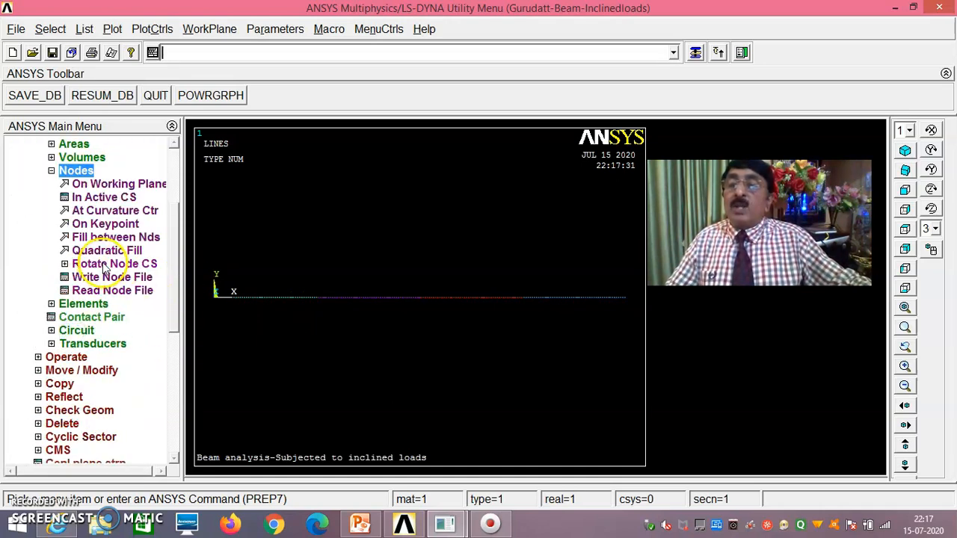
{"action": "left_click", "coordinate": [104, 265]}
{"action": "scroll", "coordinate": [175, 292], "scroll_direction": "down", "scroll_amount": 3}
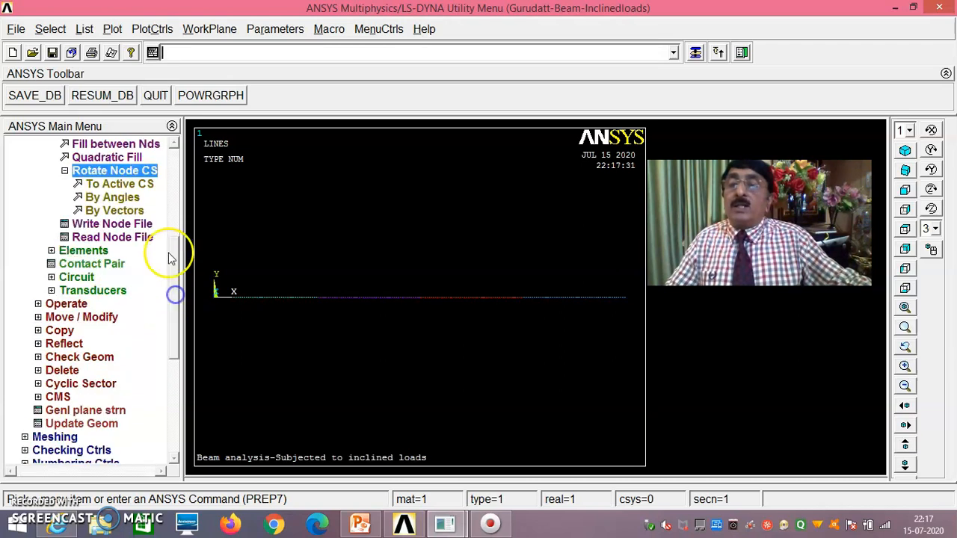
{"action": "left_click", "coordinate": [114, 198]}
{"action": "left_click_drag", "start_coordinate": [128, 243], "coordinate": [169, 121]}
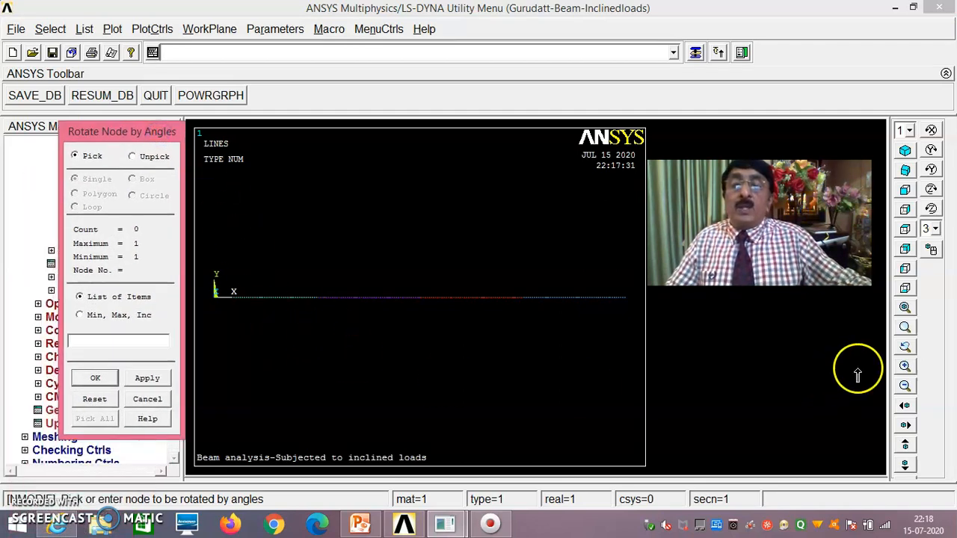
{"action": "left_click", "coordinate": [906, 329]}
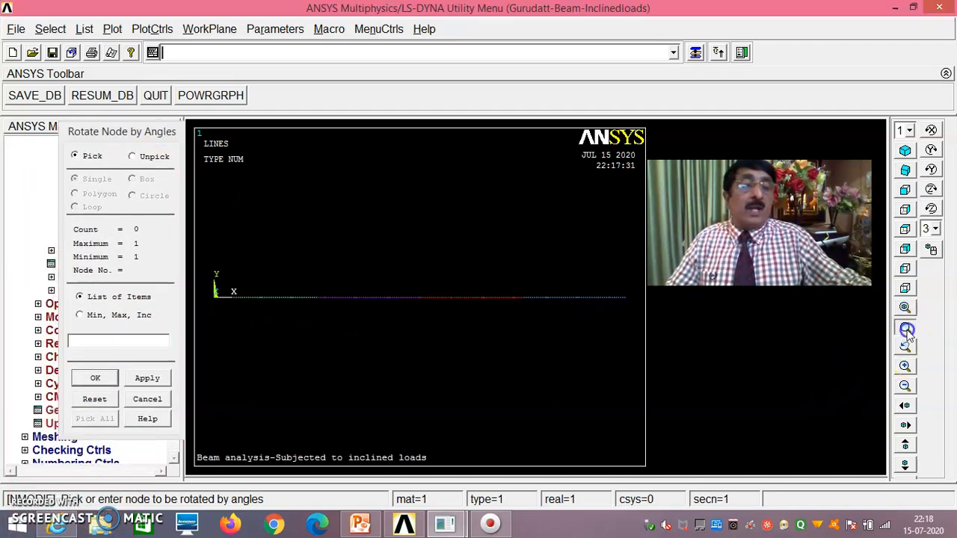
{"action": "left_click", "coordinate": [319, 302]}
{"action": "left_click", "coordinate": [326, 273]}
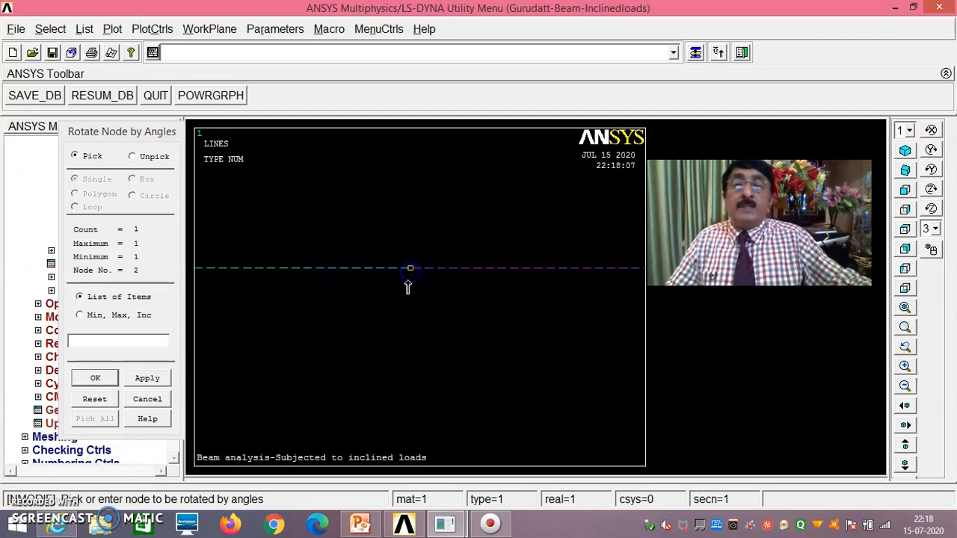
{"action": "left_click", "coordinate": [96, 379]}
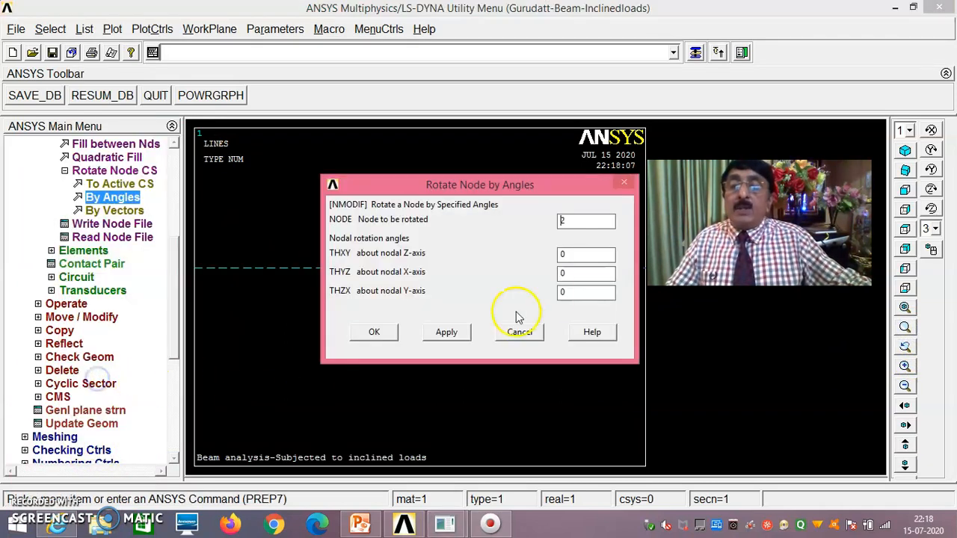
{"action": "left_click_drag", "start_coordinate": [543, 187], "coordinate": [477, 186]}
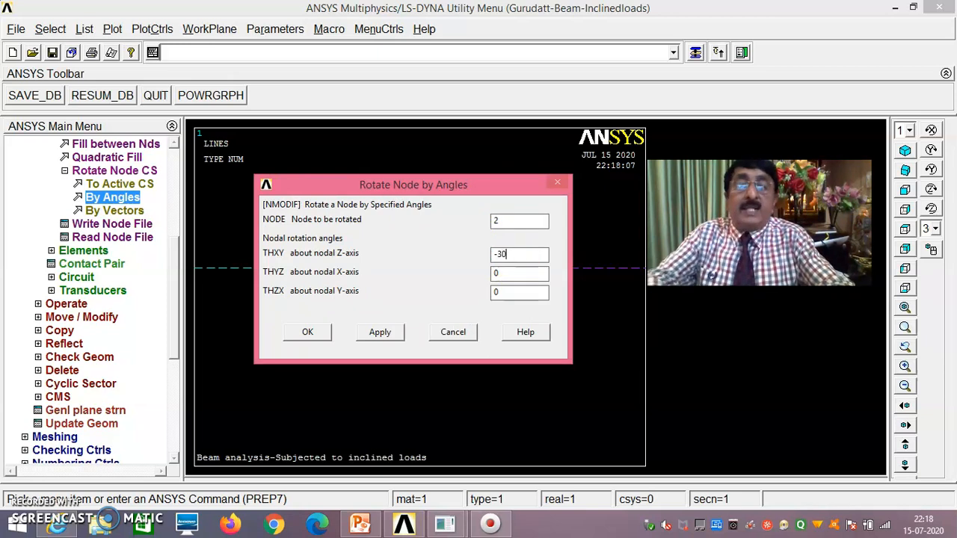
{"action": "left_click_drag", "start_coordinate": [489, 185], "coordinate": [476, 339]}
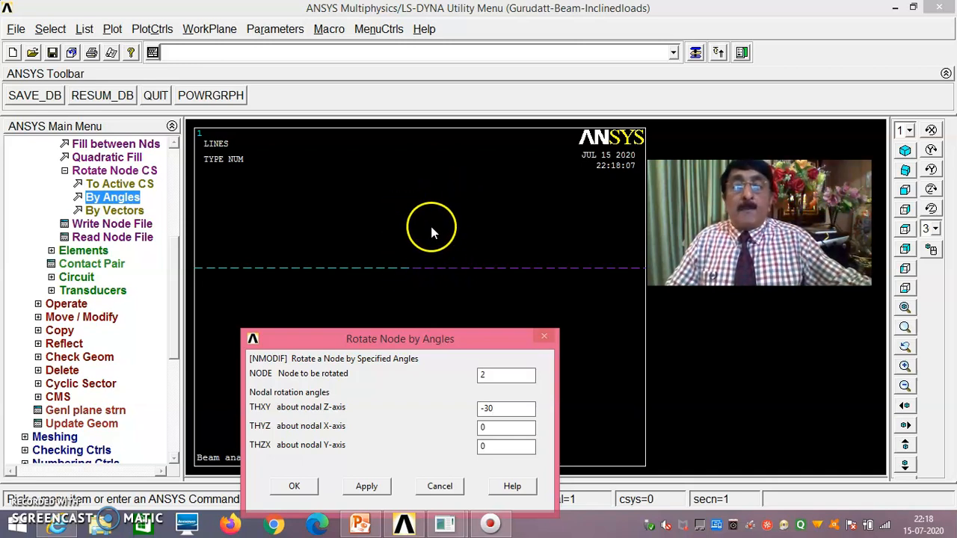
{"action": "left_click_drag", "start_coordinate": [438, 338], "coordinate": [431, 213]}
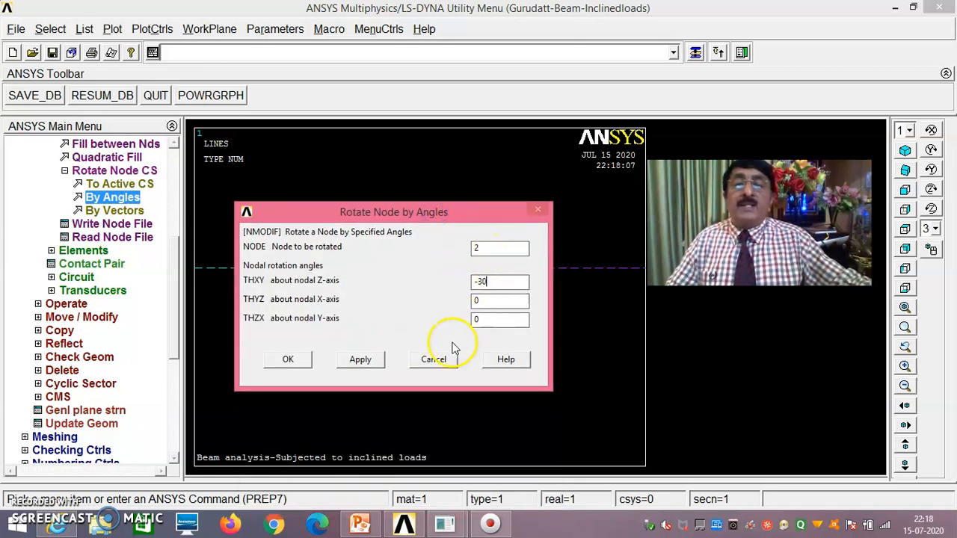
{"action": "left_click", "coordinate": [288, 360]}
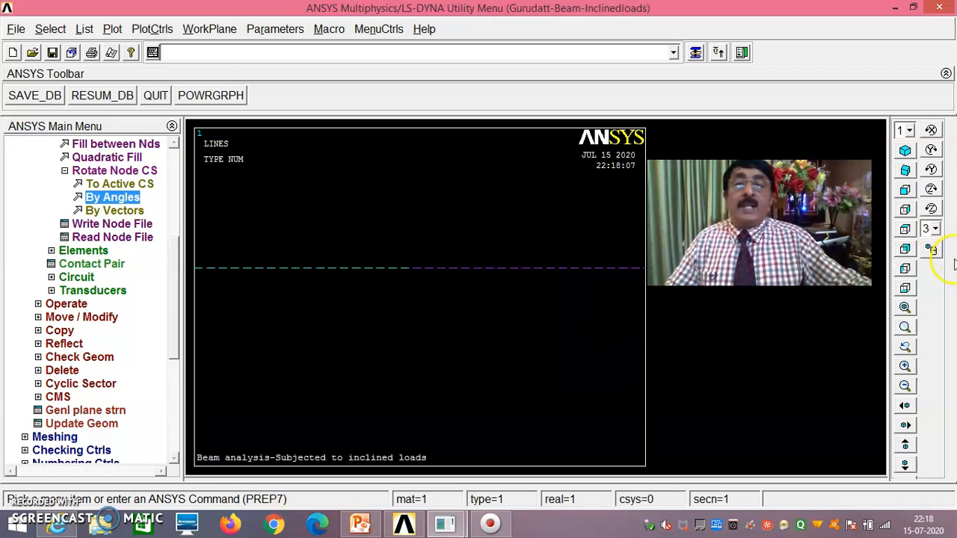
- Rotate node 52's nodal coordinate system by -45° about the Z axis
{"action": "left_click", "coordinate": [905, 307]}
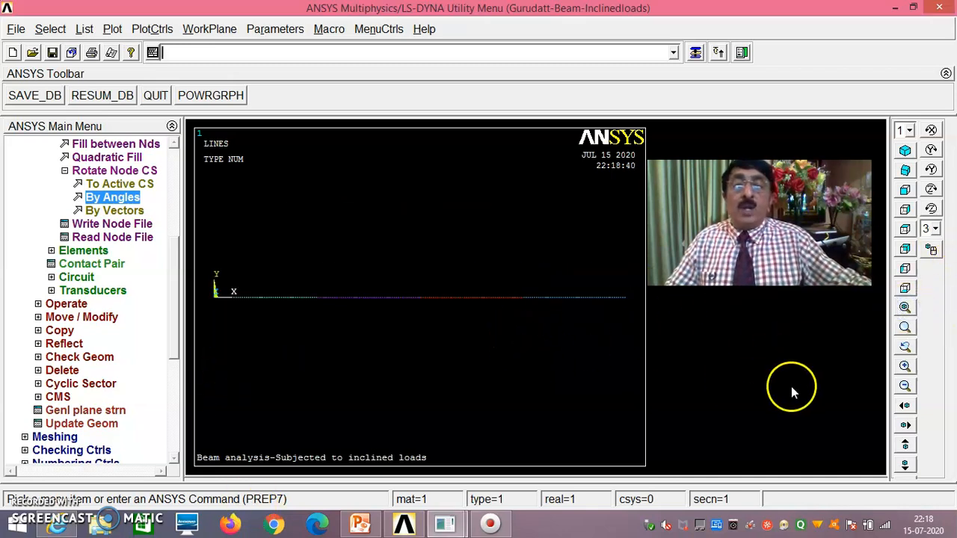
{"action": "left_click", "coordinate": [905, 327]}
{"action": "left_click", "coordinate": [419, 298]}
{"action": "left_click", "coordinate": [419, 279]}
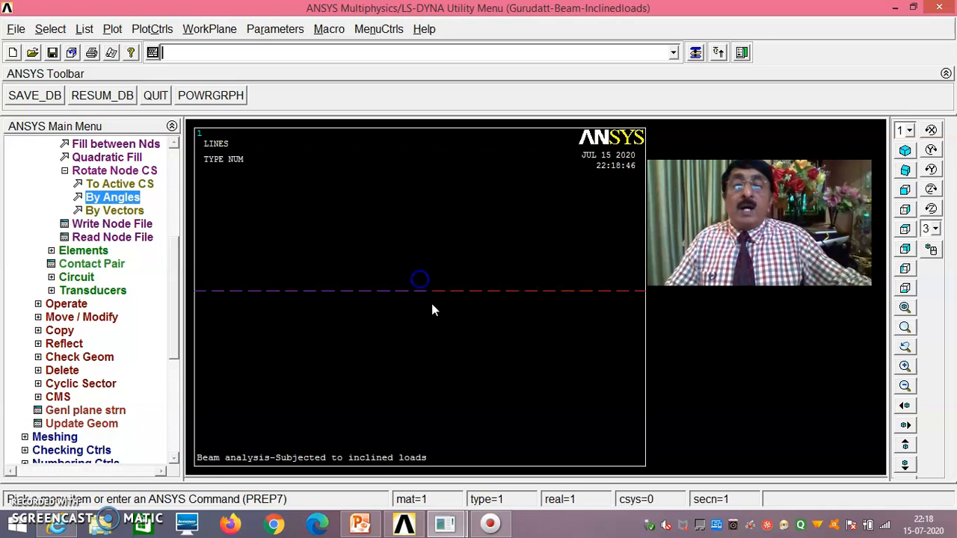
{"action": "left_click", "coordinate": [112, 199]}
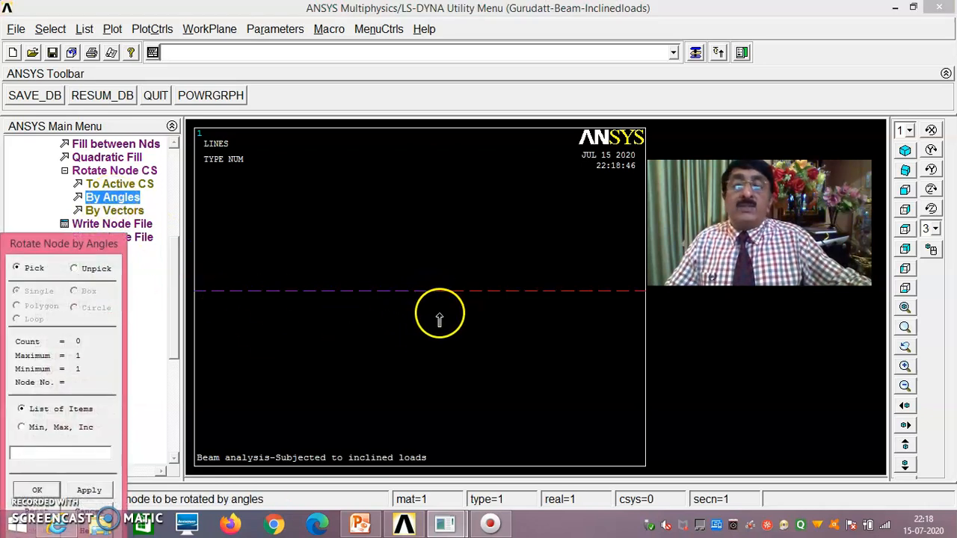
{"action": "left_click", "coordinate": [427, 295]}
{"action": "left_click", "coordinate": [35, 489]}
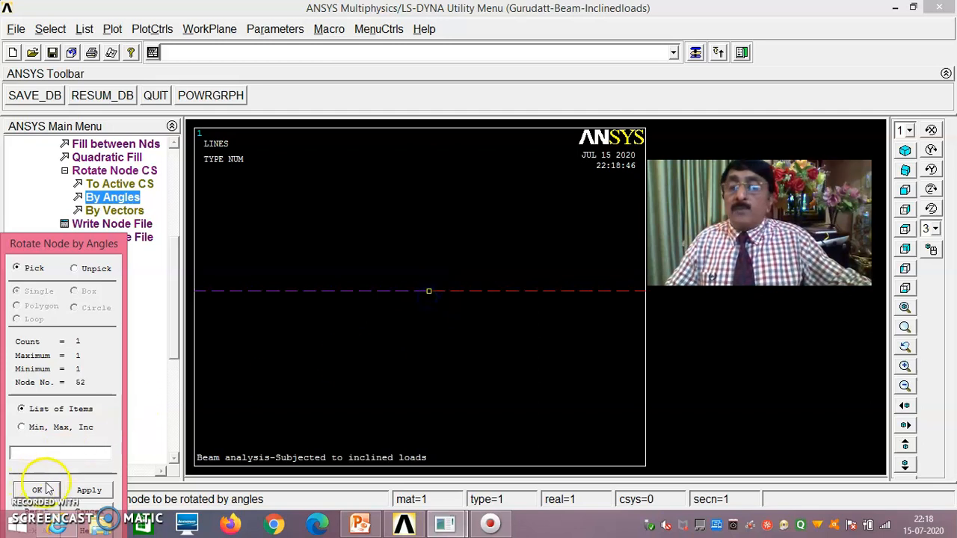
{"action": "left_click", "coordinate": [50, 491]}
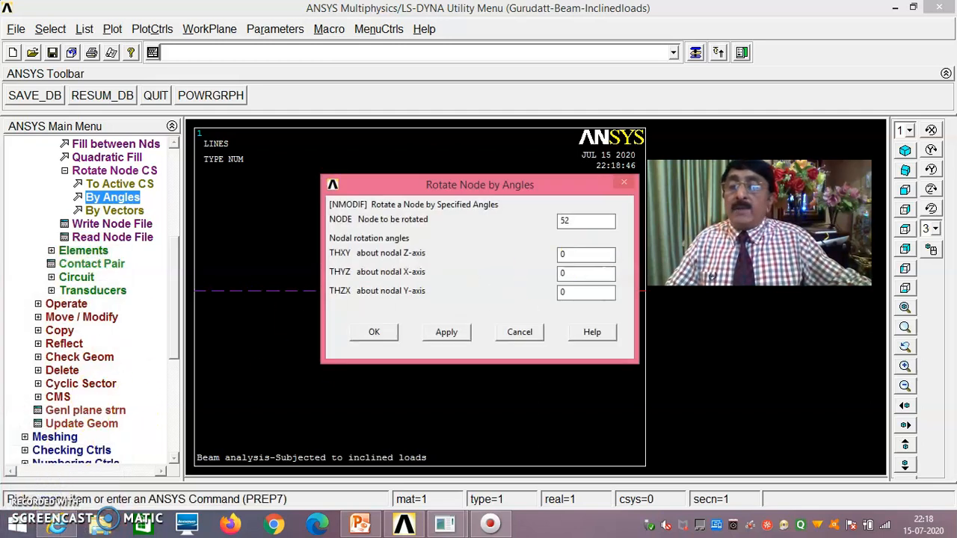
{"action": "double_click", "coordinate": [576, 256]}
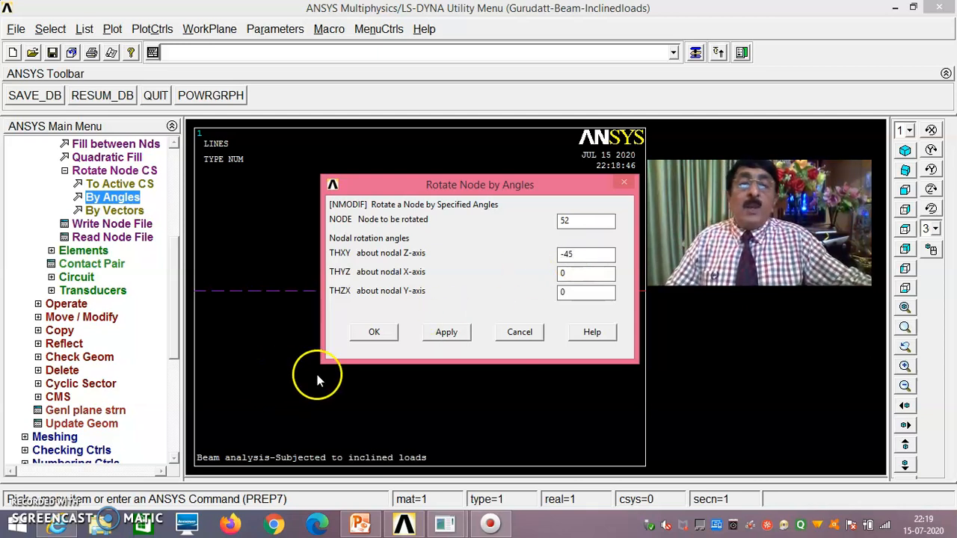
{"action": "left_click", "coordinate": [379, 333]}
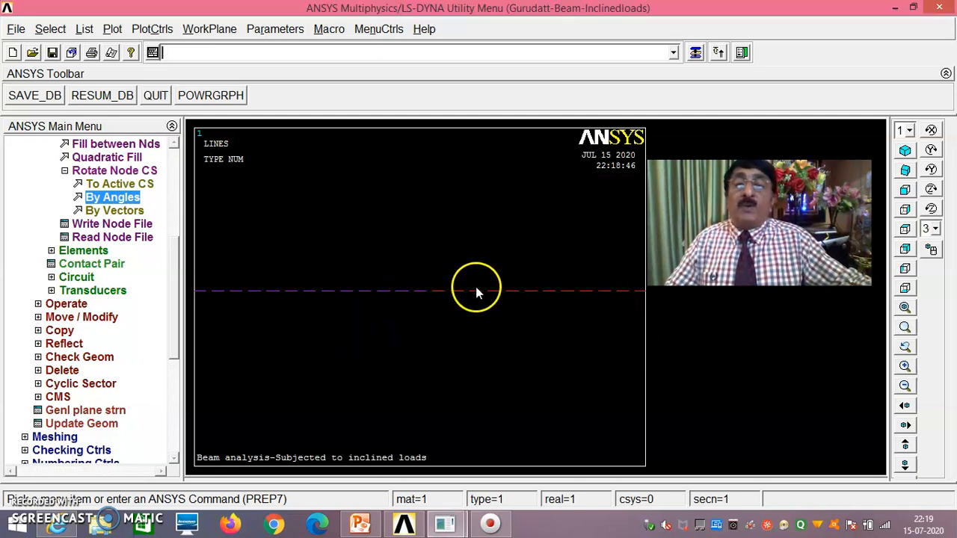
{"action": "left_click", "coordinate": [905, 307]}
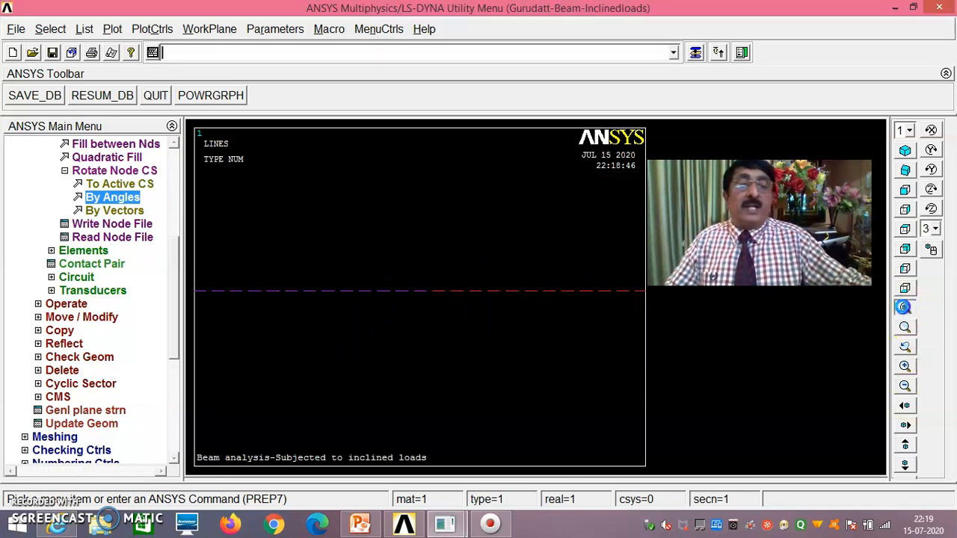
{"action": "left_click", "coordinate": [905, 329]}
- Zoom into the beam's right part and rotate node 102's coordinate system -60° about Z
{"action": "left_click", "coordinate": [528, 298]}
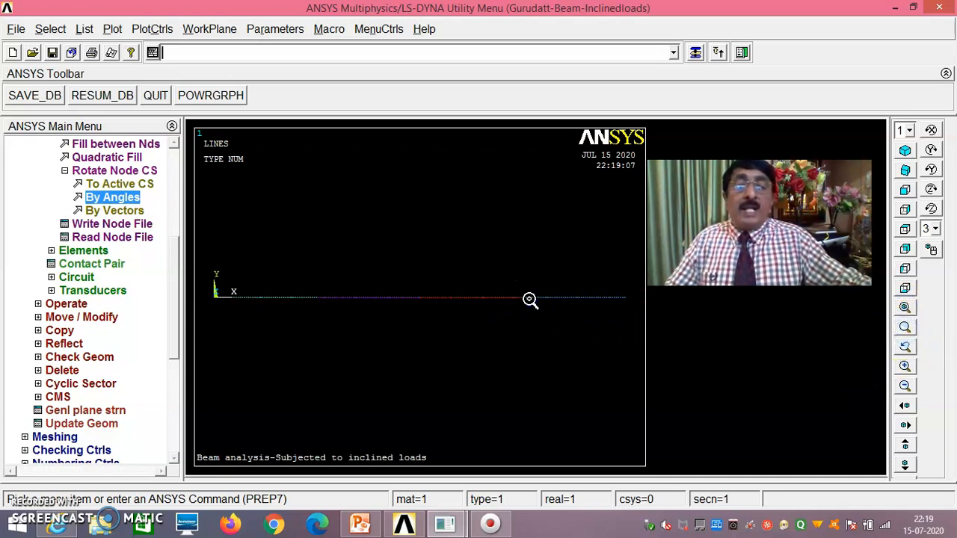
{"action": "left_click", "coordinate": [528, 278]}
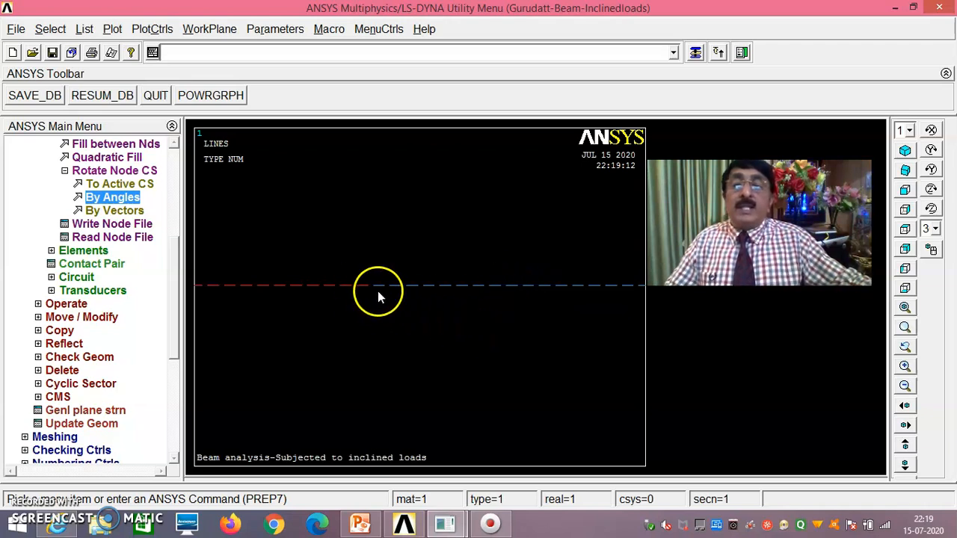
{"action": "left_click", "coordinate": [112, 199]}
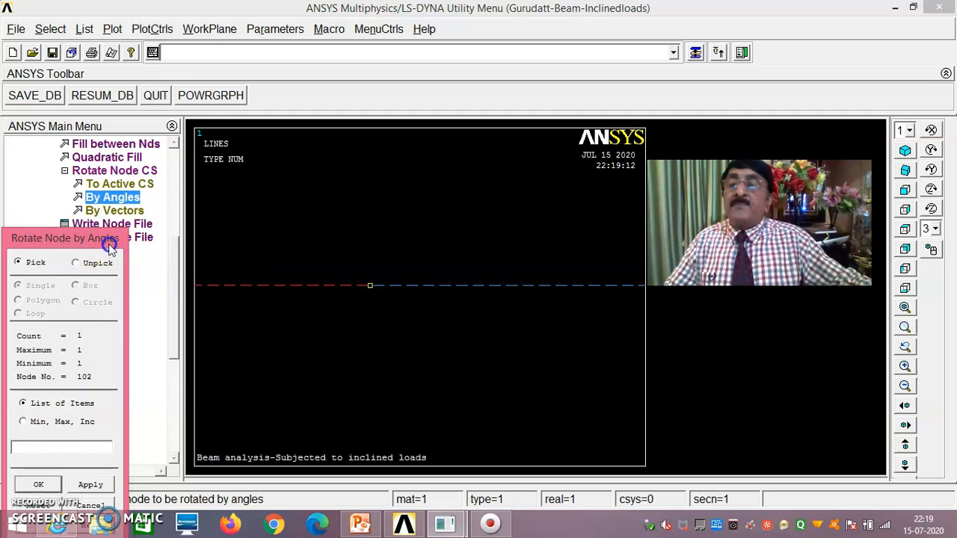
{"action": "left_click_drag", "start_coordinate": [108, 244], "coordinate": [180, 119]}
{"action": "left_click", "coordinate": [109, 364]}
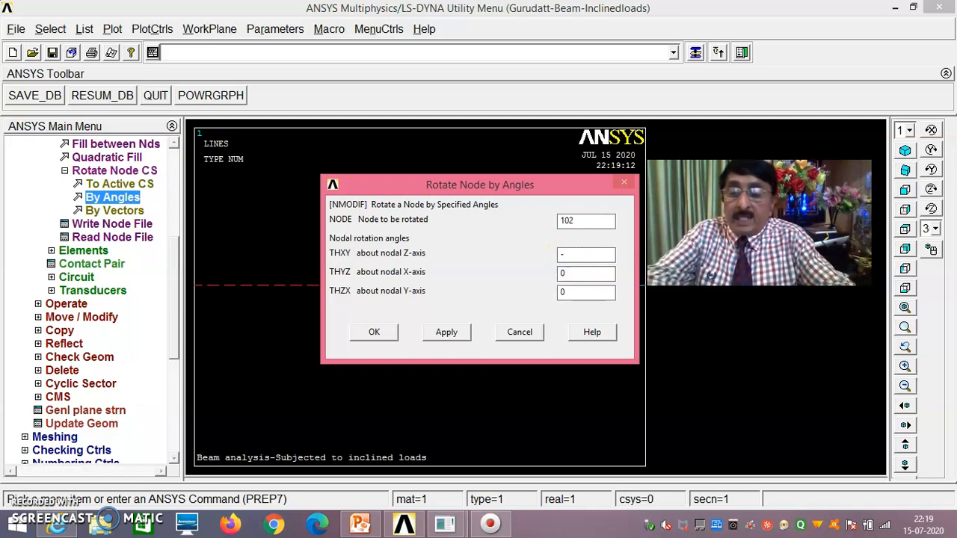
{"action": "left_click_drag", "start_coordinate": [526, 191], "coordinate": [539, 388]}
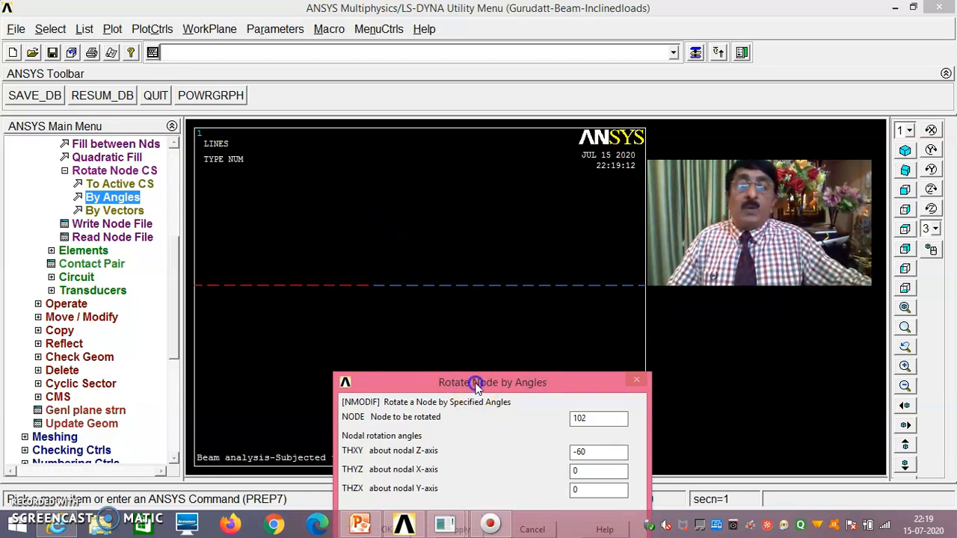
{"action": "left_click_drag", "start_coordinate": [474, 384], "coordinate": [459, 204]}
{"action": "left_click", "coordinate": [372, 351]}
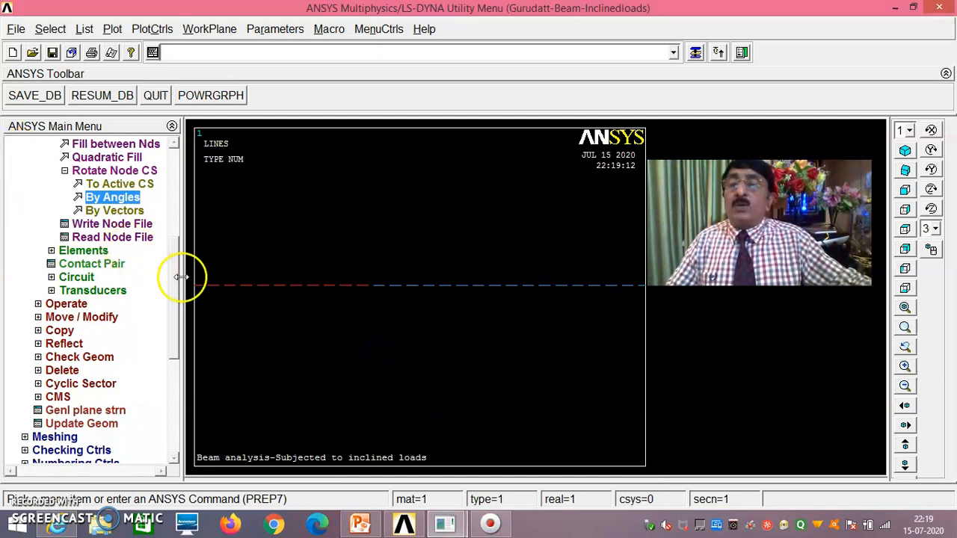
{"action": "left_click_drag", "start_coordinate": [175, 284], "coordinate": [185, 187]}
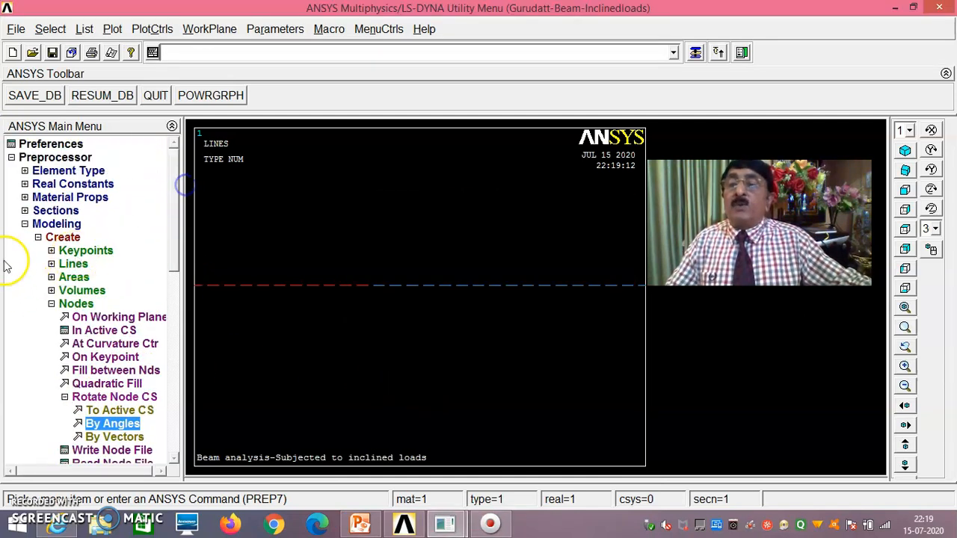
- Fix keypoint 1 at the beam's left end with zero displacement on all degrees of freedom
{"action": "left_click", "coordinate": [24, 224]}
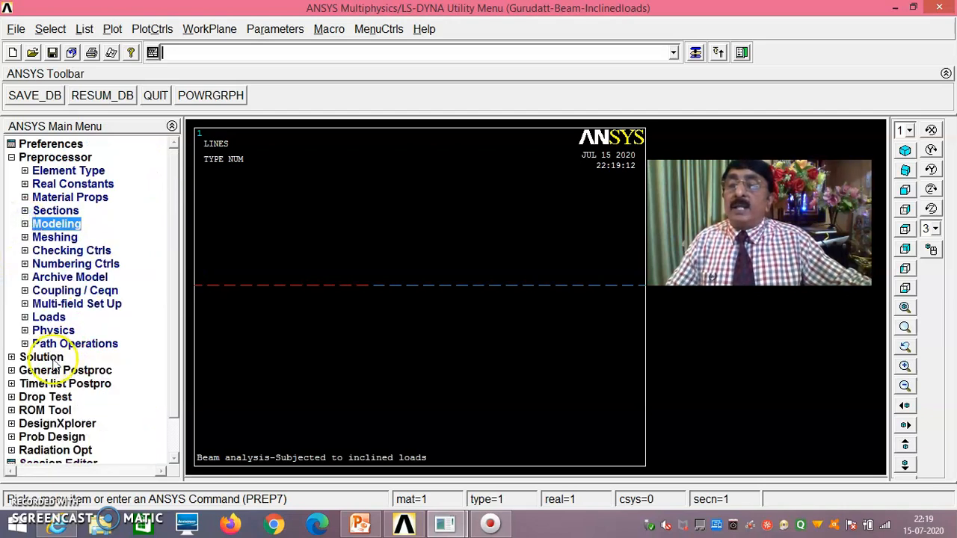
{"action": "left_click", "coordinate": [63, 318]}
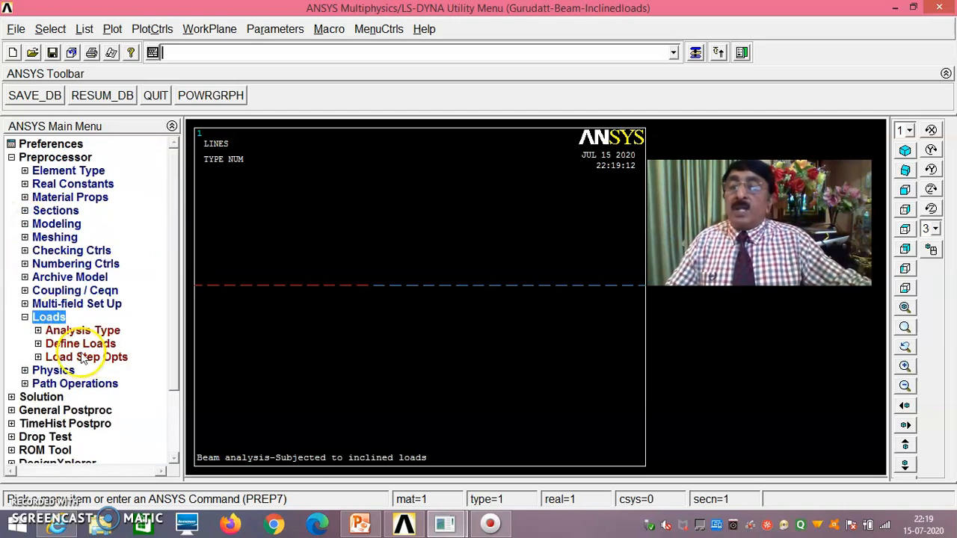
{"action": "left_click", "coordinate": [78, 343]}
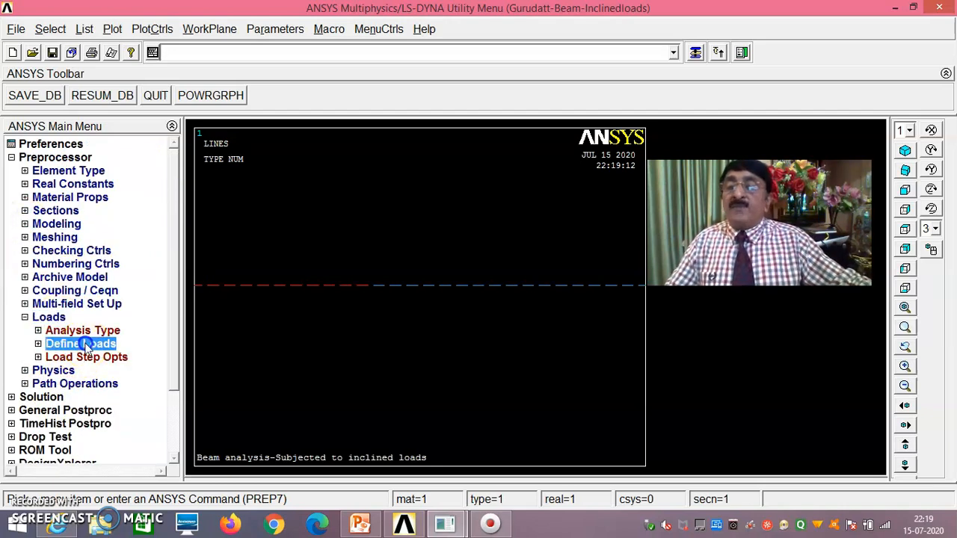
{"action": "left_click", "coordinate": [904, 307]}
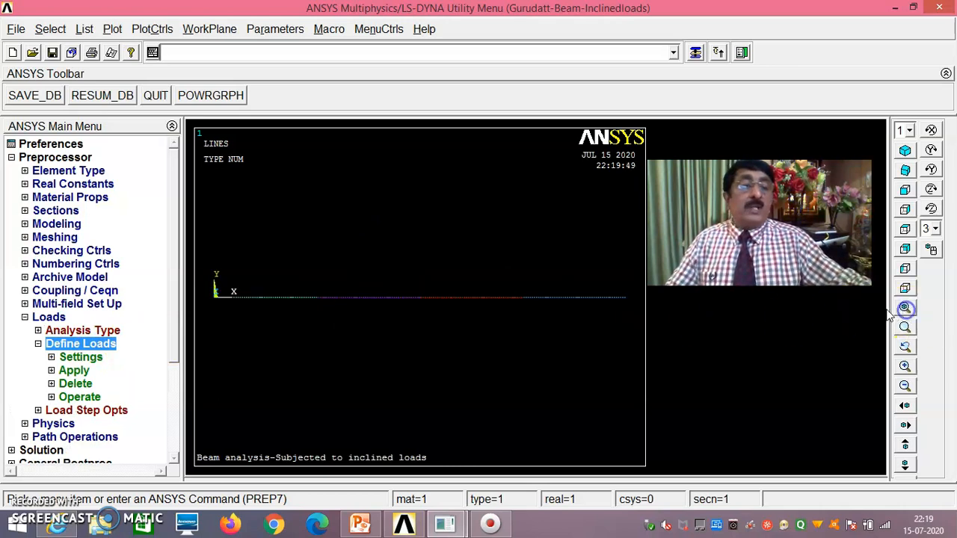
{"action": "left_click", "coordinate": [82, 371]}
{"action": "left_click", "coordinate": [80, 397]}
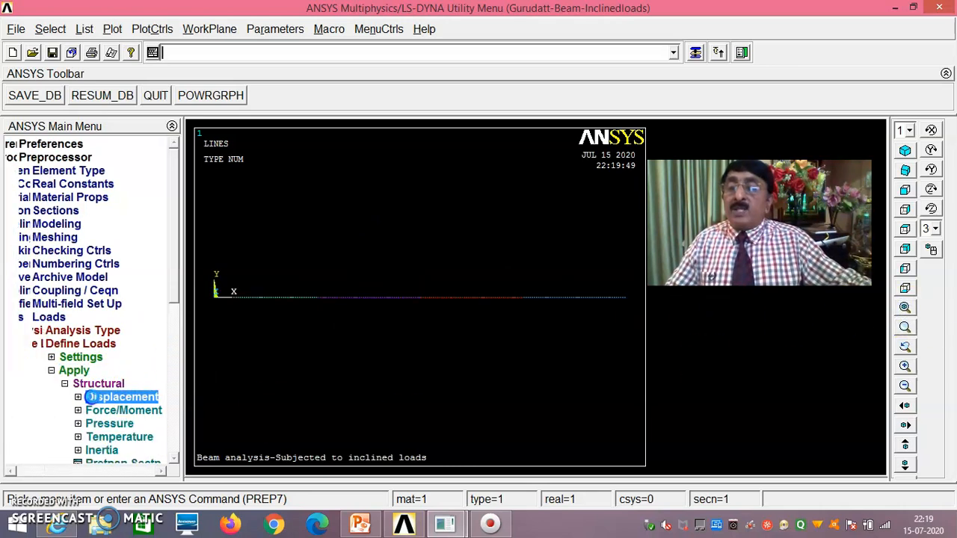
{"action": "scroll", "coordinate": [174, 292], "scroll_direction": "down", "scroll_amount": 3}
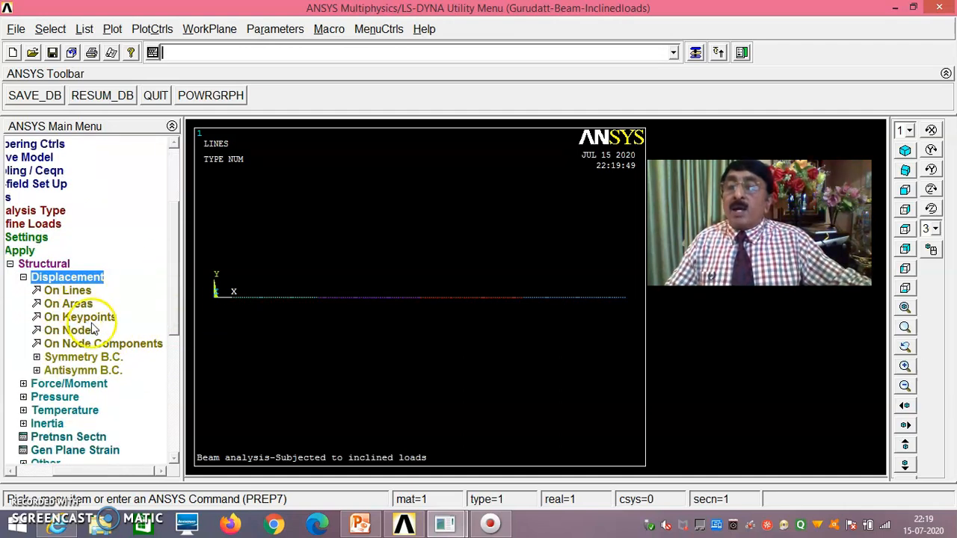
{"action": "left_click", "coordinate": [96, 317]}
{"action": "left_click", "coordinate": [214, 299]}
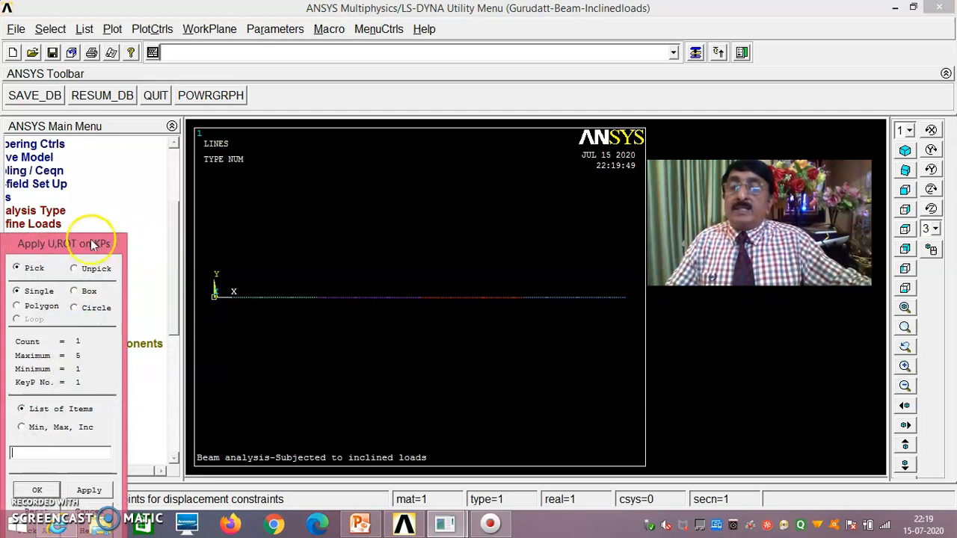
{"action": "left_click_drag", "start_coordinate": [92, 244], "coordinate": [143, 159]}
{"action": "left_click", "coordinate": [106, 405]}
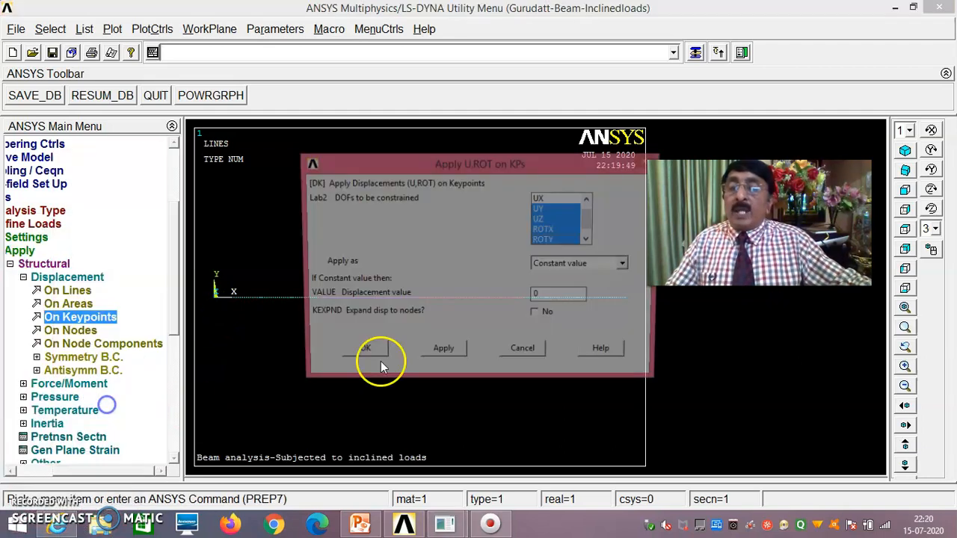
{"action": "left_click", "coordinate": [548, 199]}
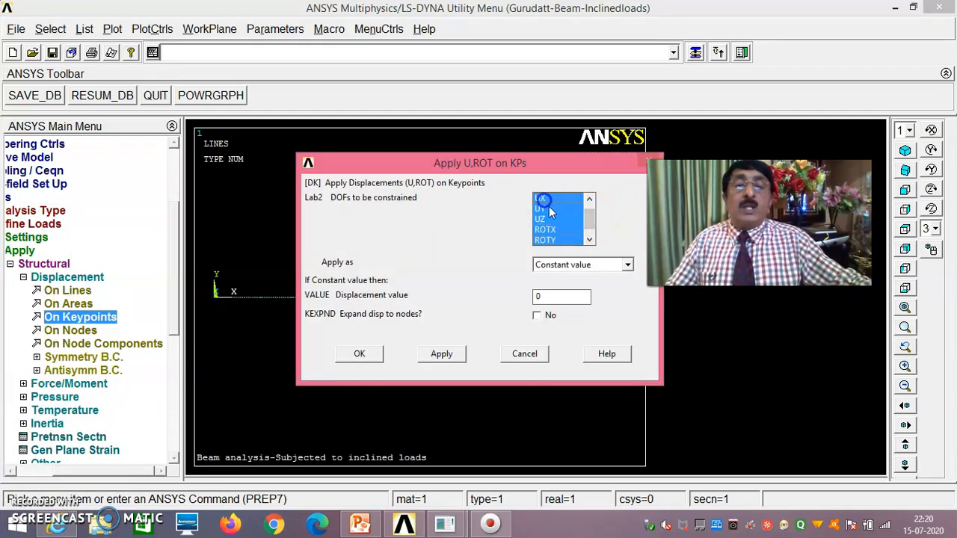
{"action": "left_click_drag", "start_coordinate": [589, 226], "coordinate": [588, 232]}
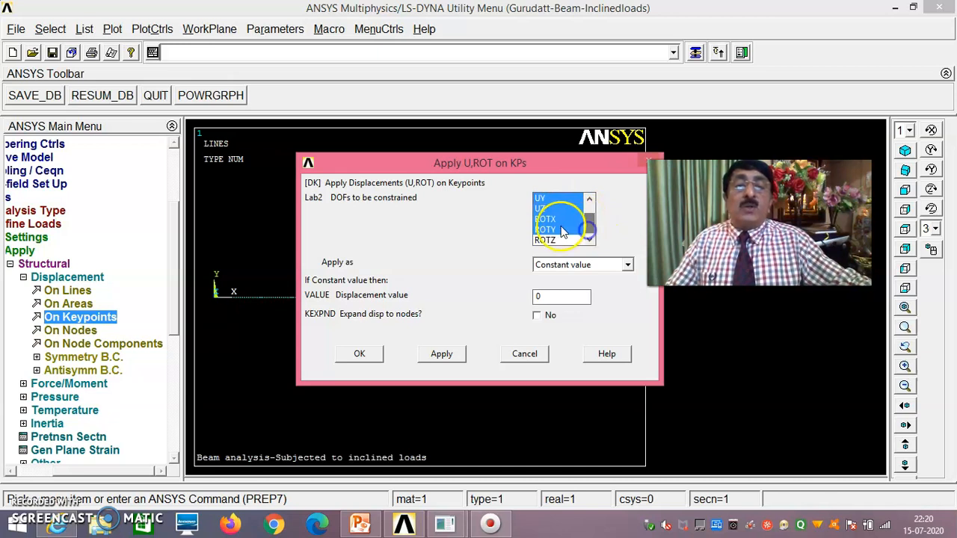
{"action": "left_click", "coordinate": [363, 354]}
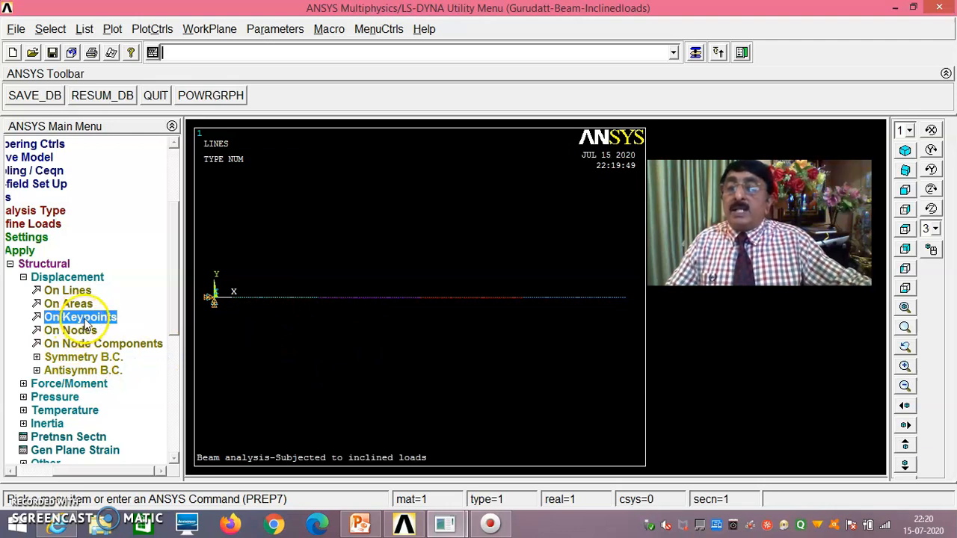
{"action": "left_click", "coordinate": [86, 321]}
- Constrain keypoint 5 at the right end in UY, UZ, ROTX and ROTY, leaving UX free
{"action": "left_click", "coordinate": [626, 303]}
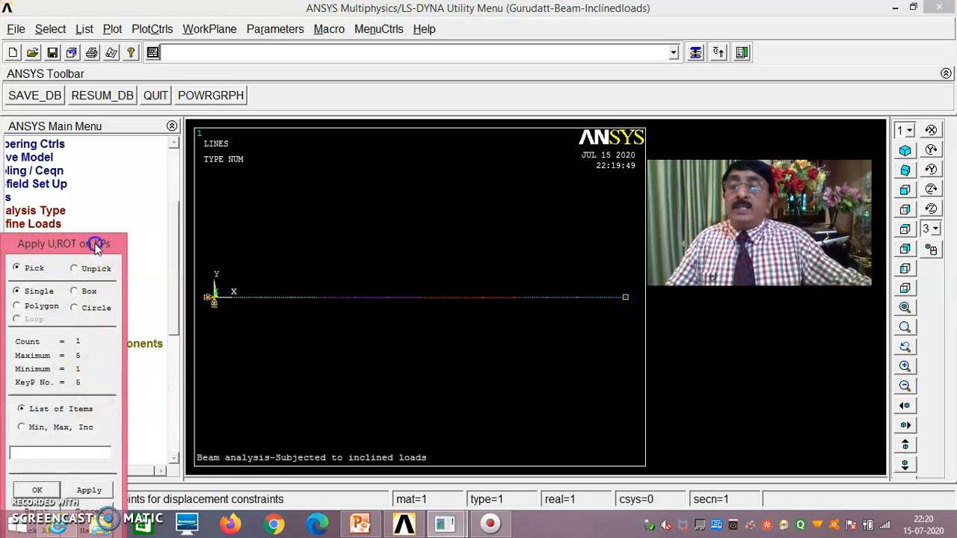
{"action": "left_click_drag", "start_coordinate": [93, 243], "coordinate": [113, 189]}
{"action": "left_click", "coordinate": [57, 437]}
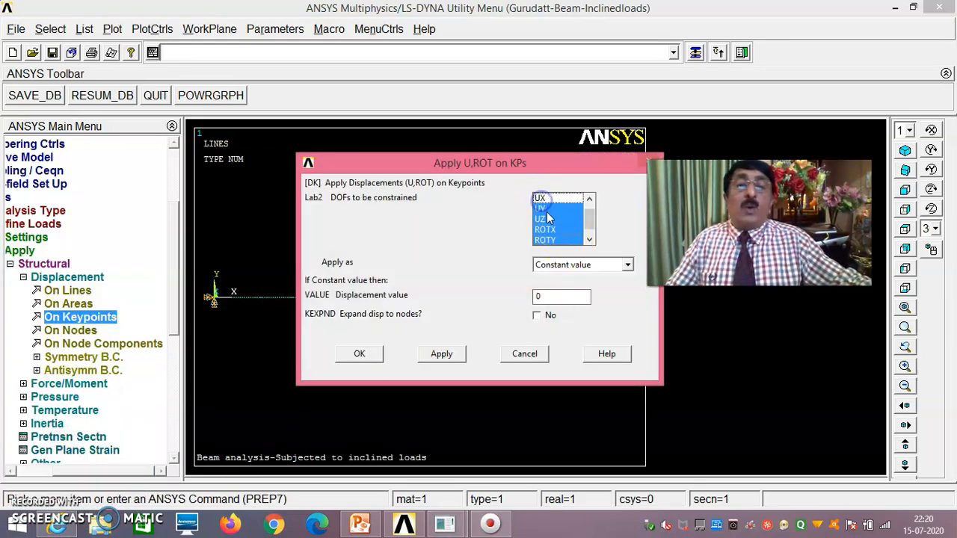
{"action": "left_click_drag", "start_coordinate": [591, 216], "coordinate": [591, 224]}
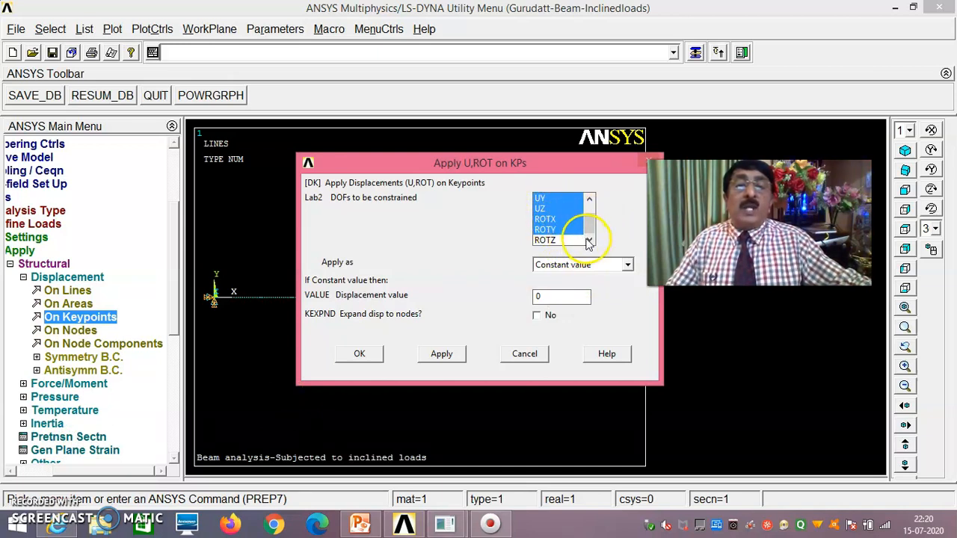
{"action": "left_click_drag", "start_coordinate": [595, 233], "coordinate": [591, 214]}
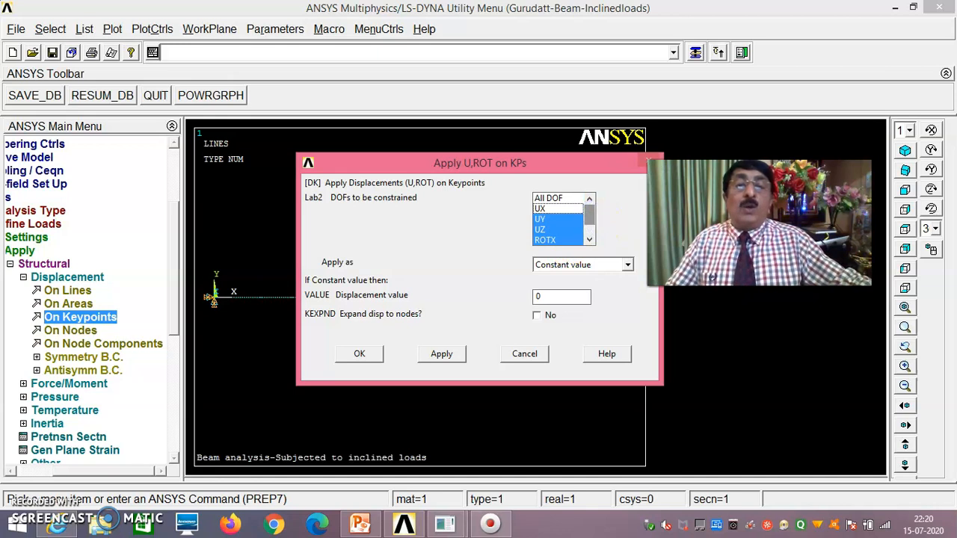
{"action": "left_click", "coordinate": [360, 354]}
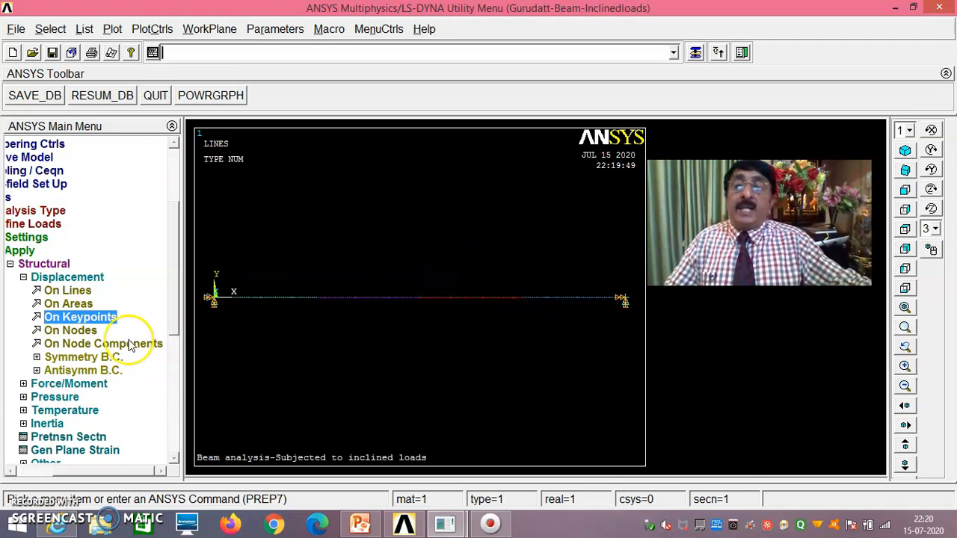
- Apply an FY force of -100 at the picked beam node
{"action": "left_click", "coordinate": [78, 385]}
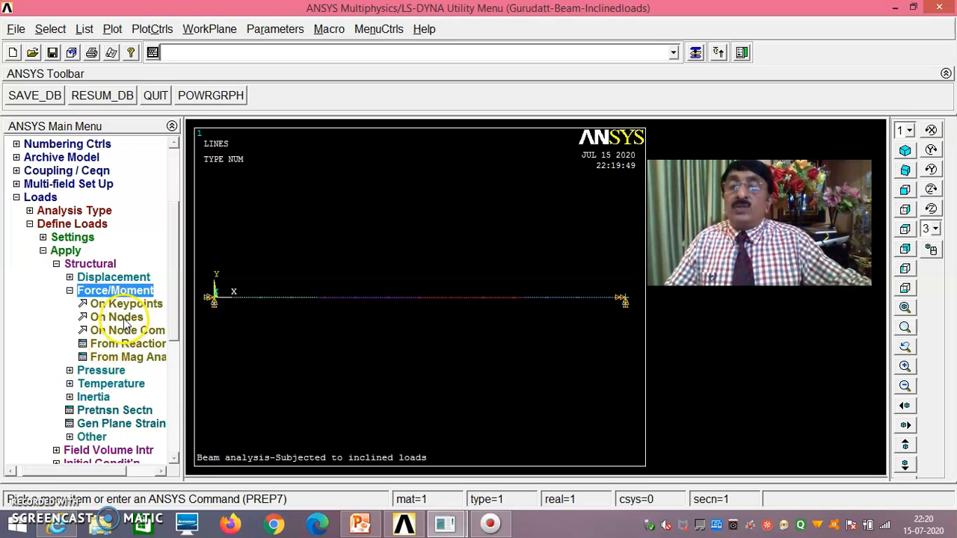
{"action": "left_click", "coordinate": [123, 318]}
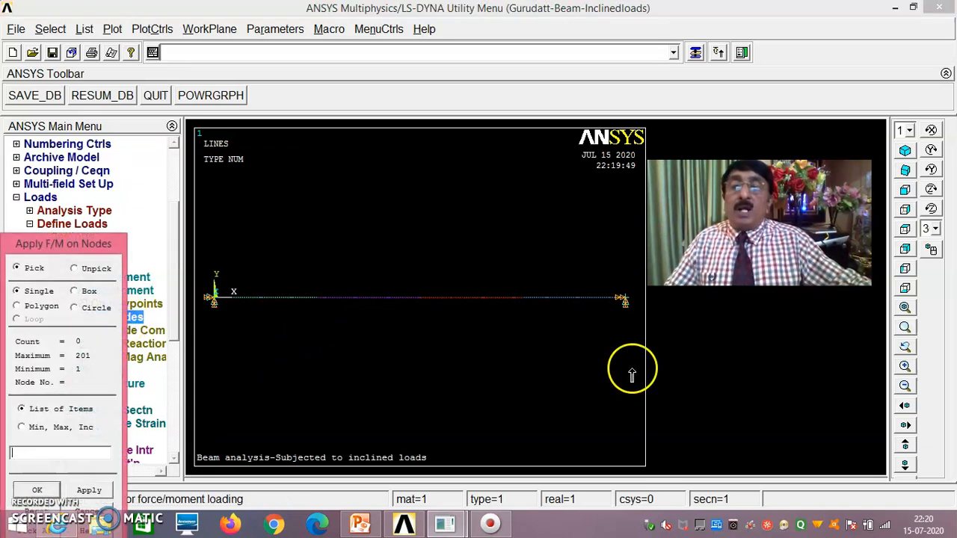
{"action": "left_click", "coordinate": [905, 327]}
{"action": "left_click", "coordinate": [319, 298]}
{"action": "left_click", "coordinate": [321, 272]}
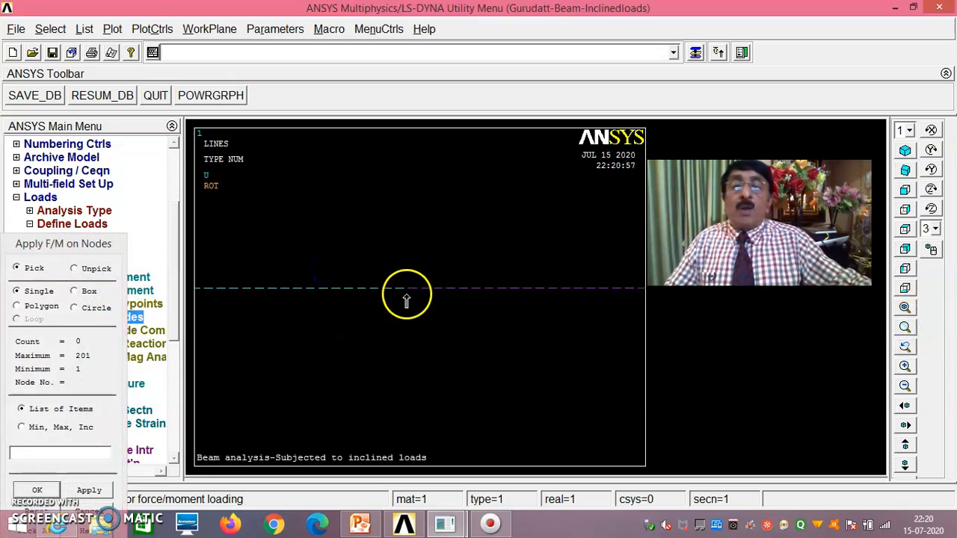
{"action": "left_click", "coordinate": [36, 490]}
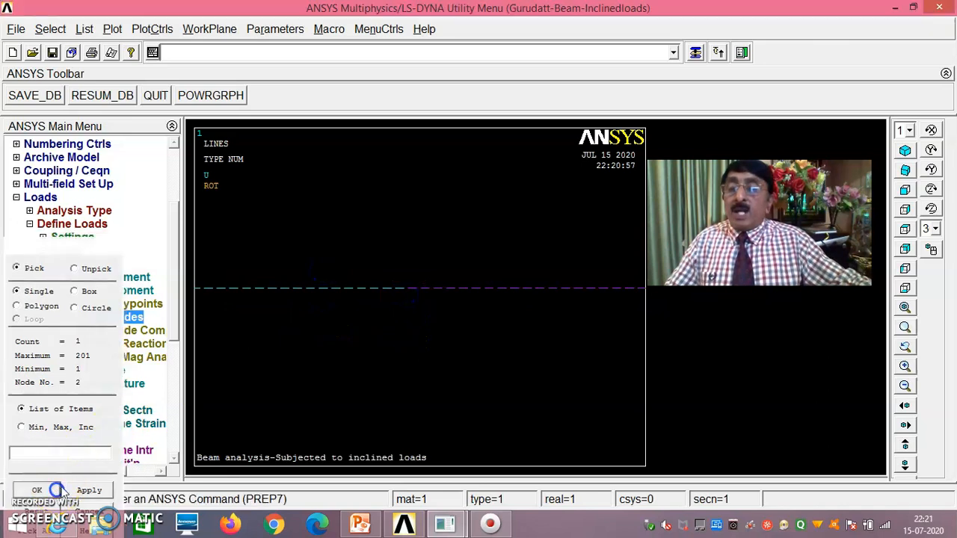
{"action": "left_click", "coordinate": [564, 284]}
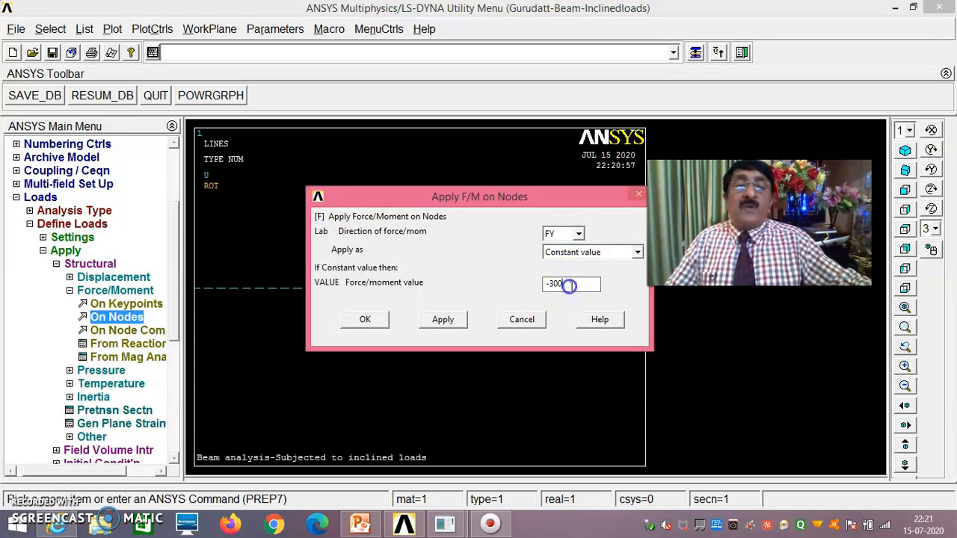
{"action": "key", "text": "BackSpace"}
{"action": "key", "text": "BackSpace"}
{"action": "key", "text": "BackSpace"}
{"action": "key", "text": "BackSpace"}
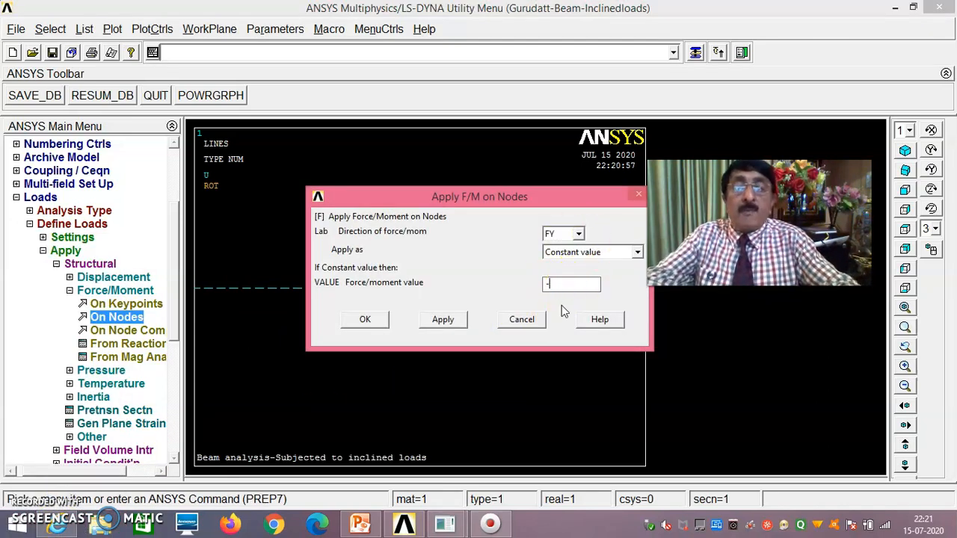
{"action": "type", "text": "-100"}
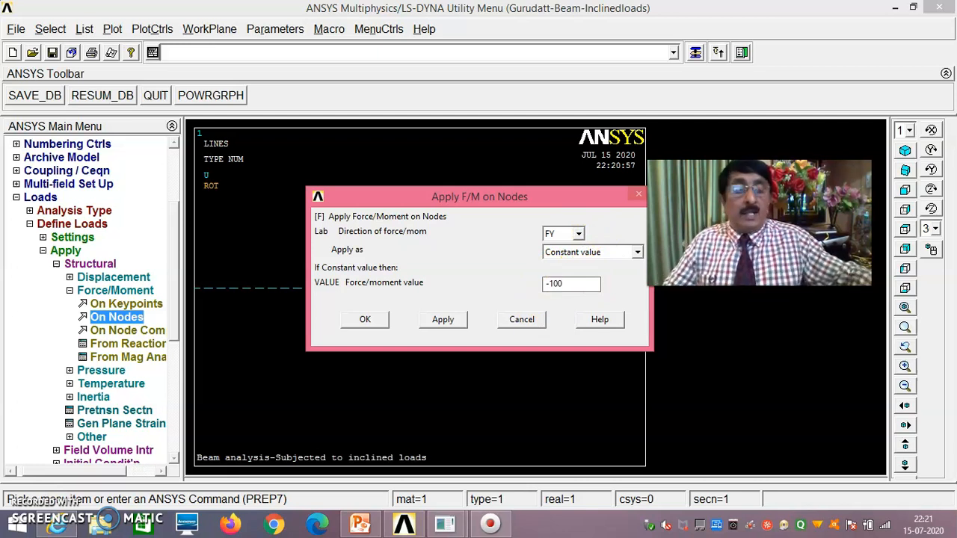
{"action": "left_click", "coordinate": [366, 319]}
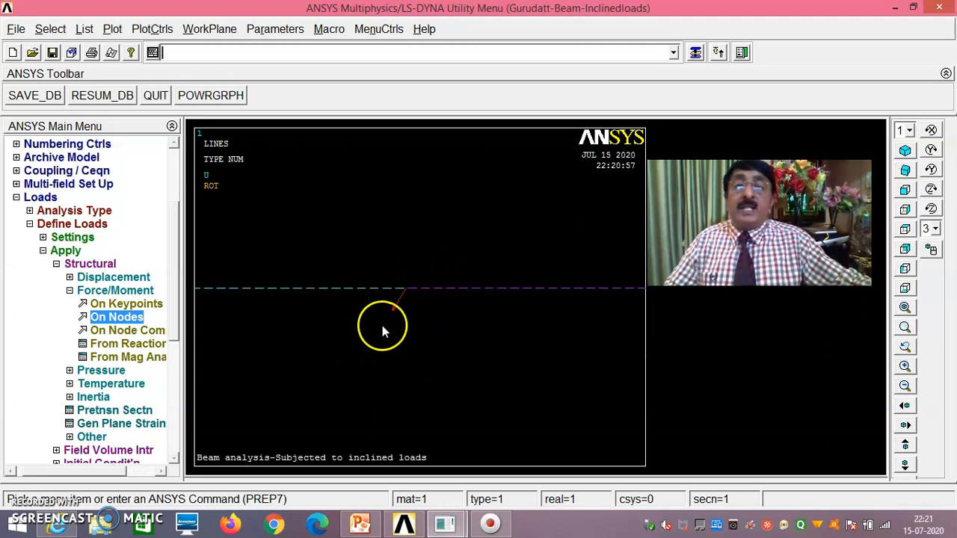
- Apply another FY force at node 52 near the beam's middle
{"action": "left_click", "coordinate": [905, 309]}
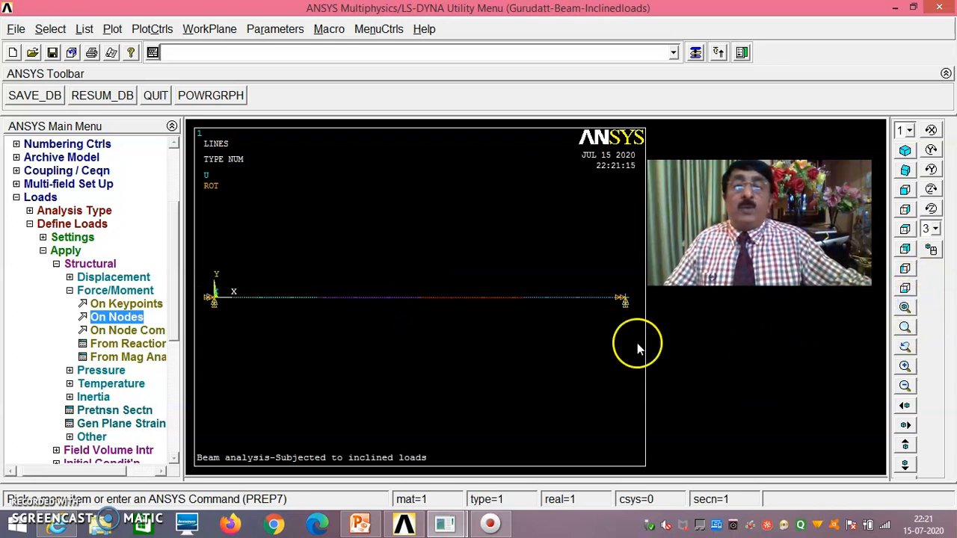
{"action": "left_click", "coordinate": [904, 326]}
{"action": "left_click", "coordinate": [423, 301]}
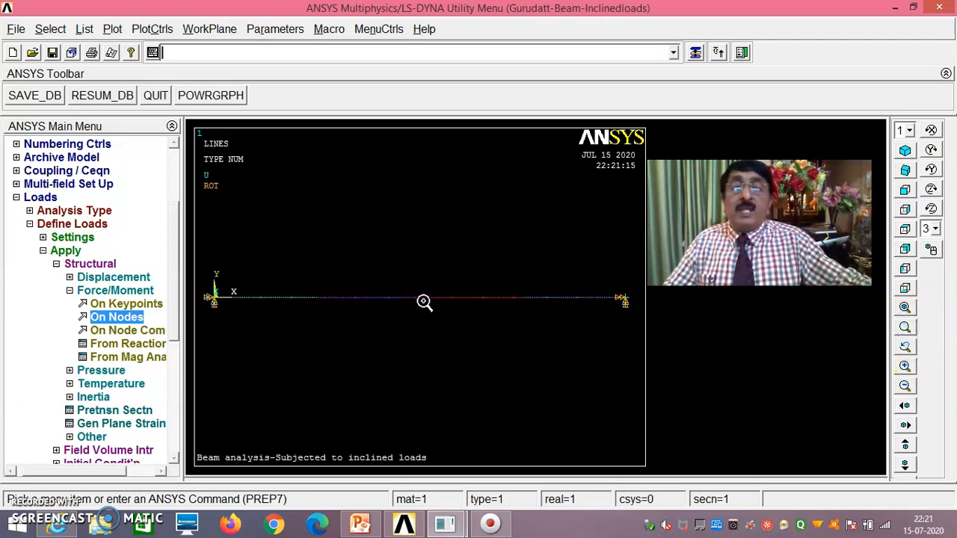
{"action": "left_click", "coordinate": [426, 278]}
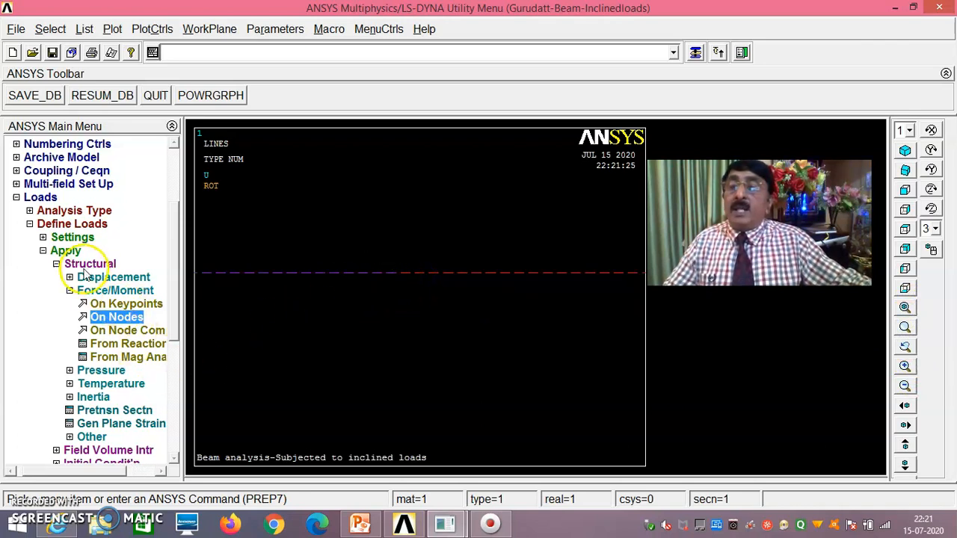
{"action": "left_click", "coordinate": [109, 320]}
{"action": "left_click", "coordinate": [393, 282]}
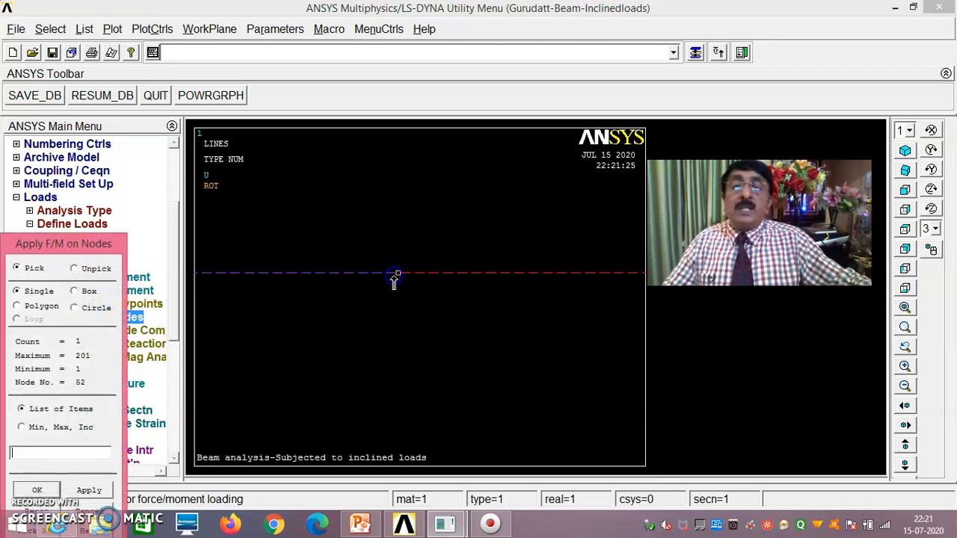
{"action": "left_click", "coordinate": [54, 492]}
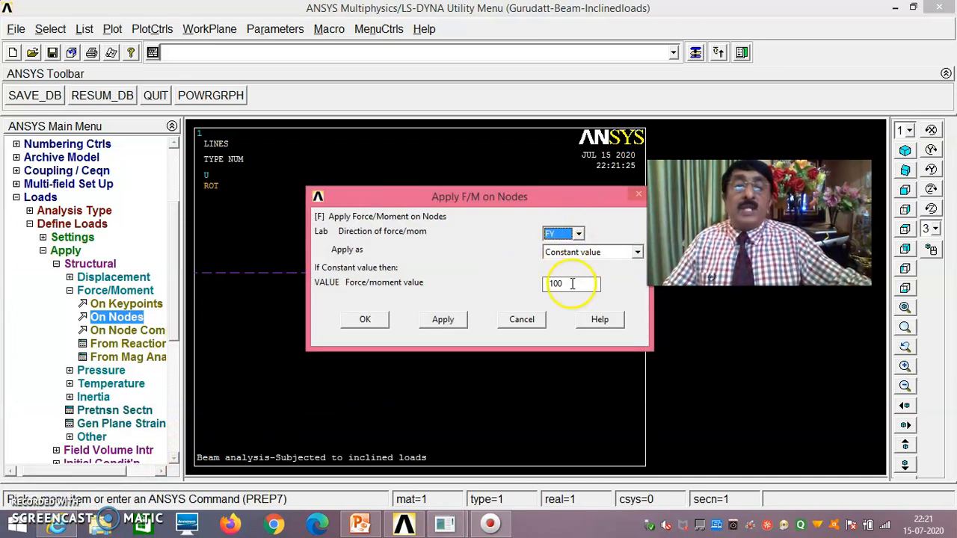
{"action": "left_click", "coordinate": [567, 283]}
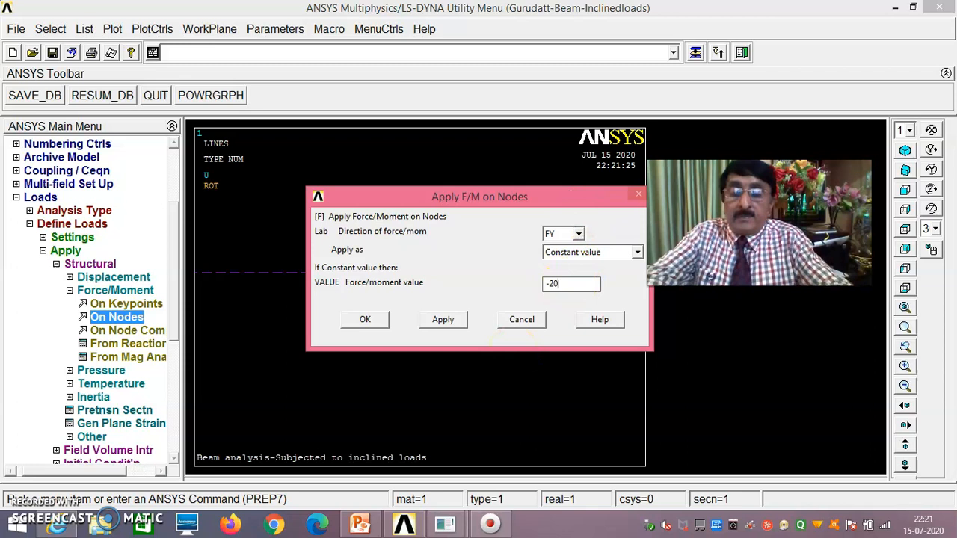
{"action": "left_click", "coordinate": [362, 320]}
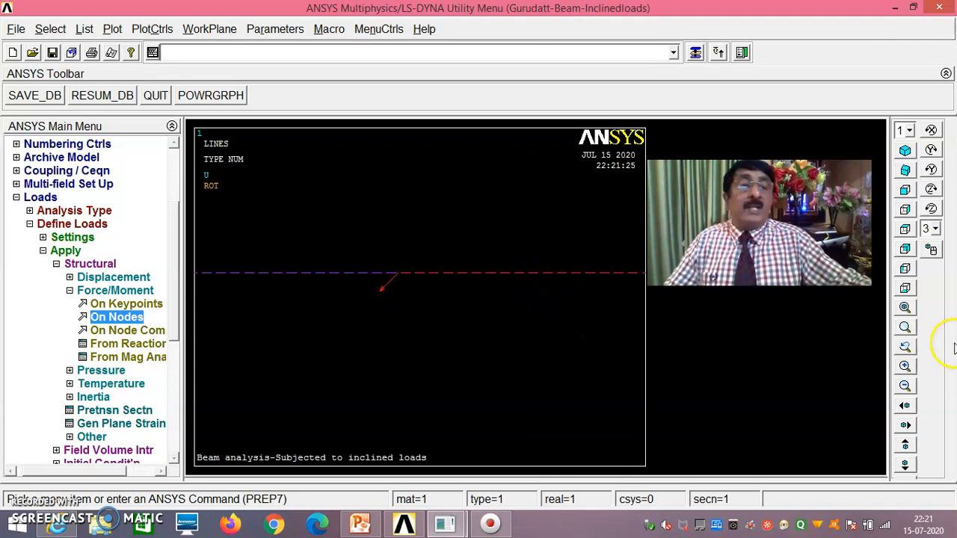
- Fit the beam in view and zoom in around its middle for the next force
{"action": "left_click", "coordinate": [905, 309]}
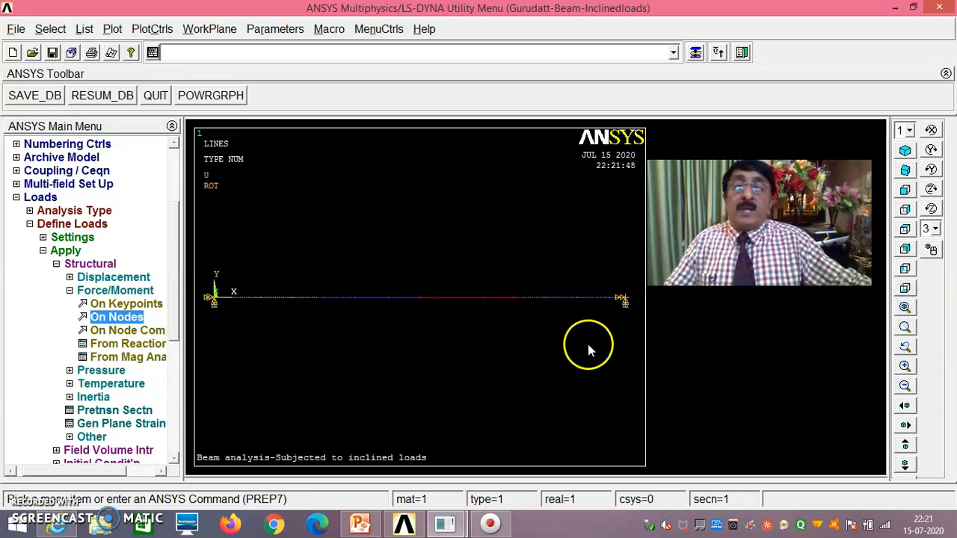
{"action": "left_click", "coordinate": [905, 329]}
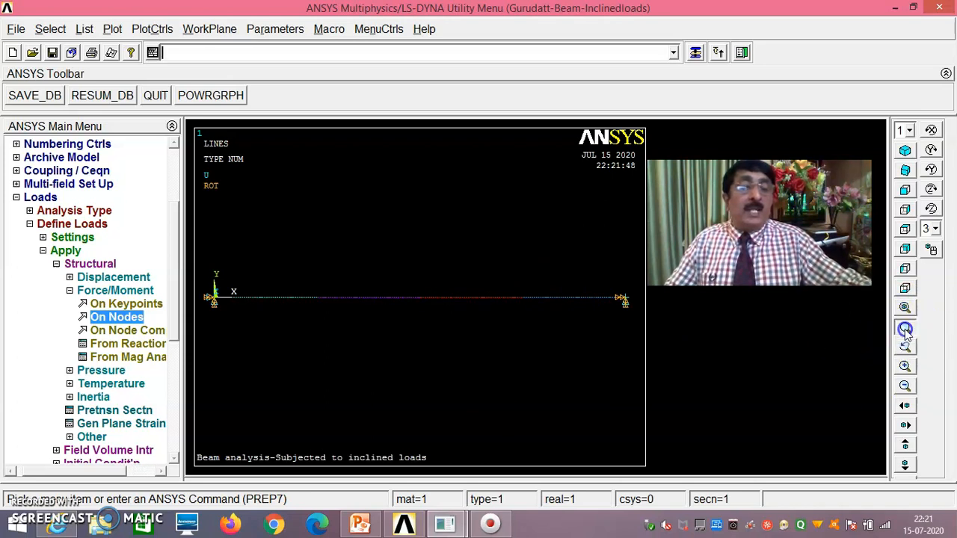
{"action": "left_click", "coordinate": [522, 282]}
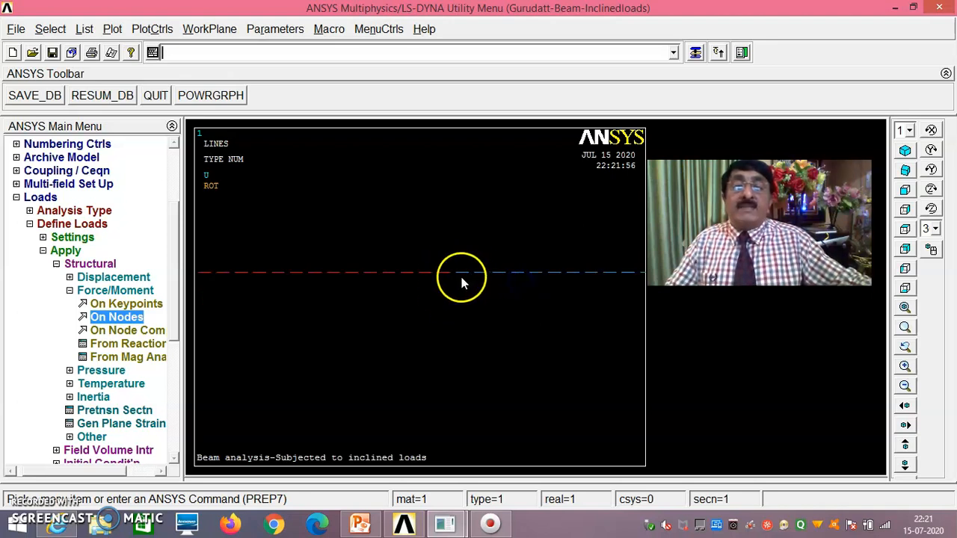
{"action": "left_click", "coordinate": [126, 321]}
- Apply a -300 FY force at mid-beam node 102 and fit the beam in view
{"action": "left_click_drag", "start_coordinate": [90, 242], "coordinate": [136, 144]}
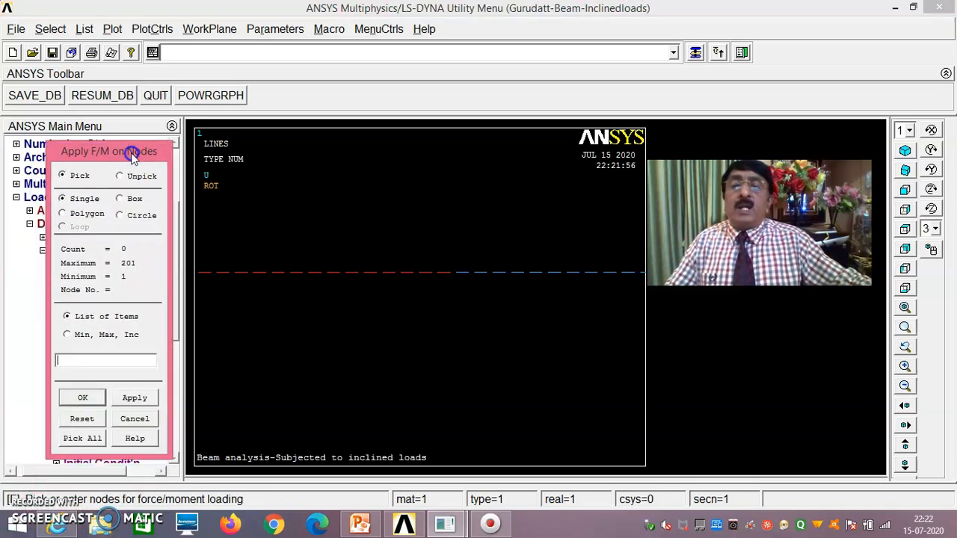
{"action": "left_click", "coordinate": [82, 397]}
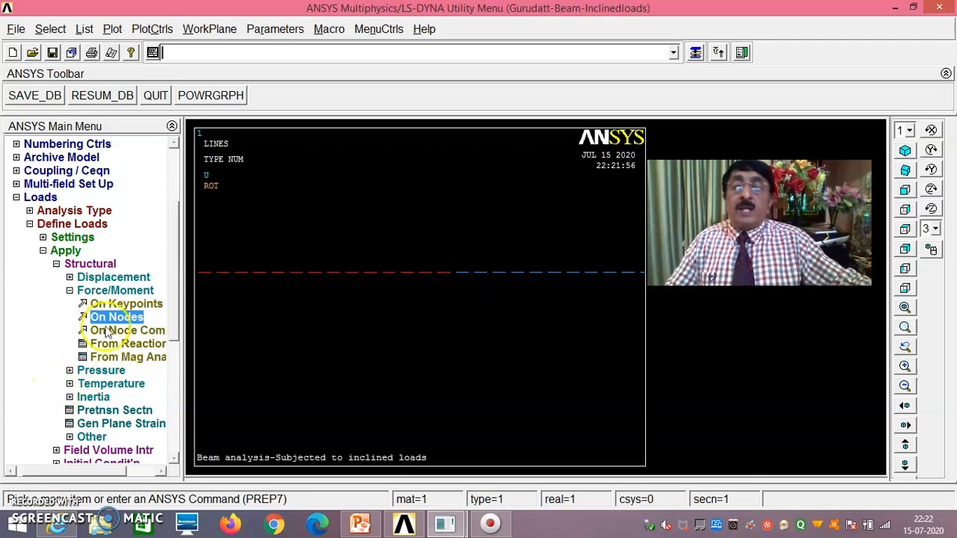
{"action": "left_click", "coordinate": [110, 319]}
{"action": "left_click", "coordinate": [452, 276]}
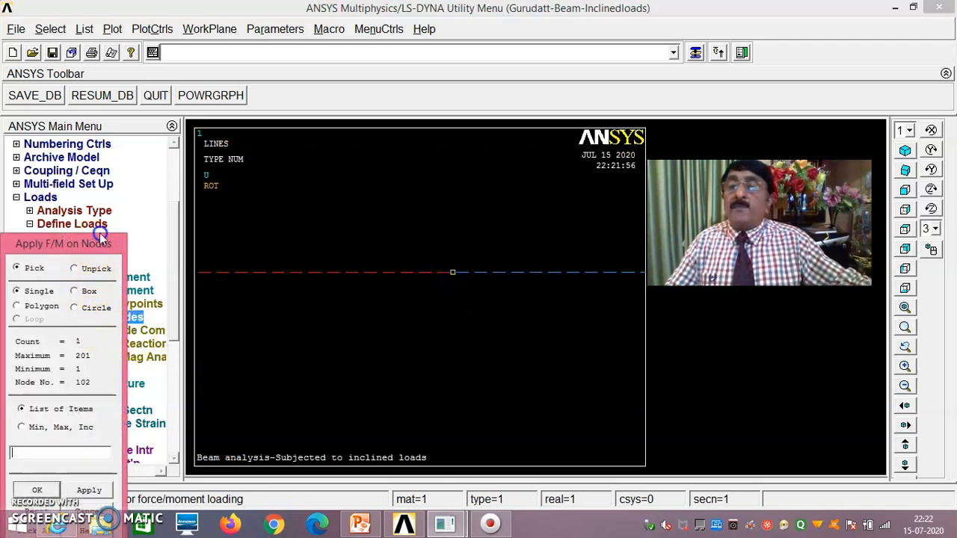
{"action": "left_click_drag", "start_coordinate": [94, 243], "coordinate": [138, 167]}
{"action": "left_click", "coordinate": [81, 415]}
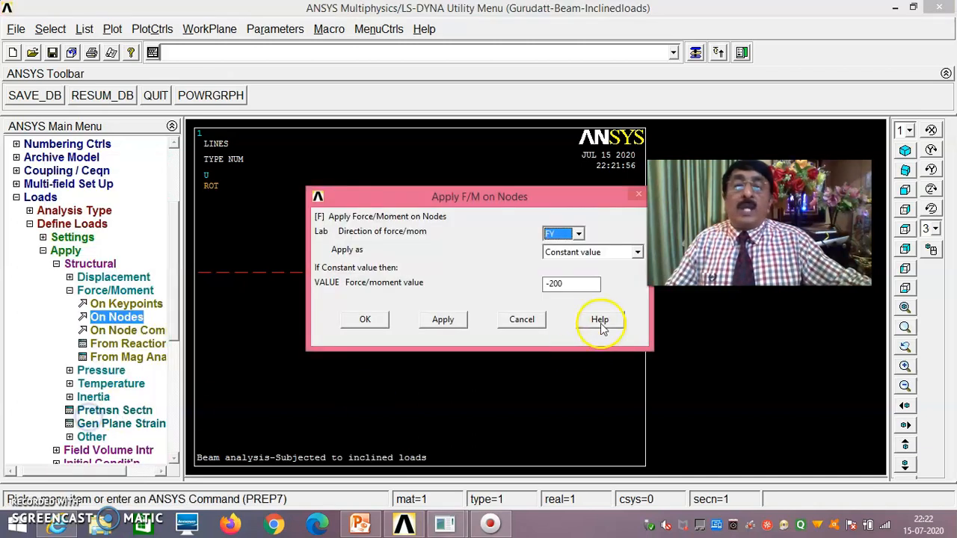
{"action": "left_click", "coordinate": [570, 284]}
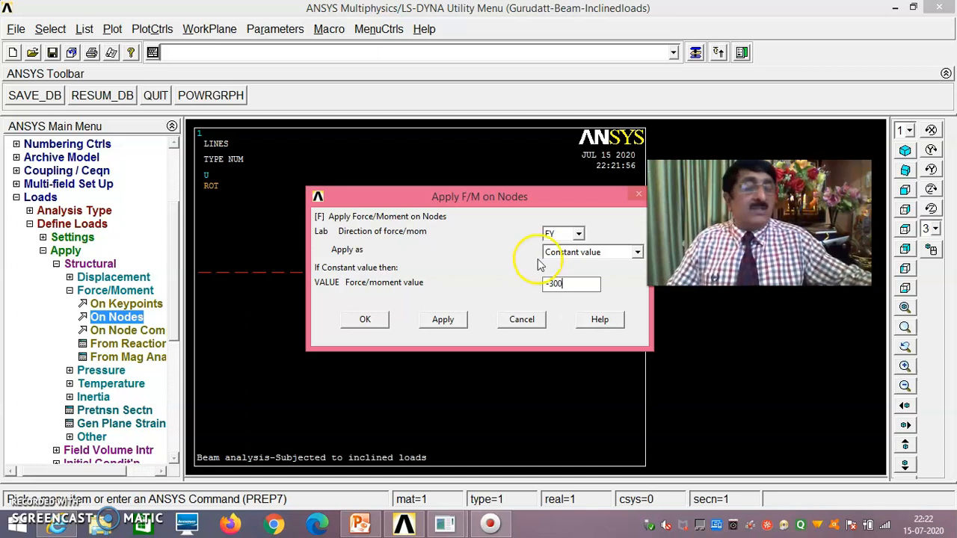
{"action": "left_click", "coordinate": [376, 322]}
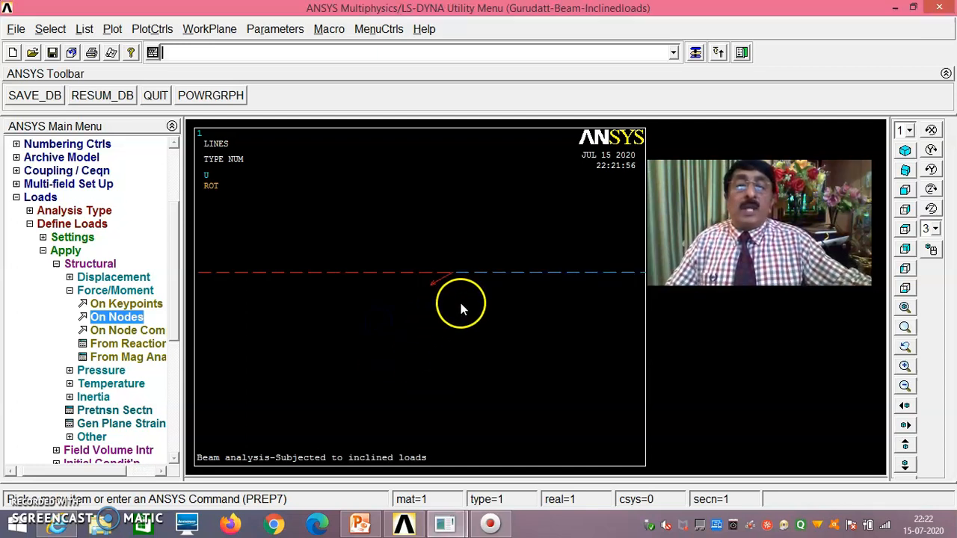
{"action": "left_click", "coordinate": [906, 311]}
{"action": "left_click", "coordinate": [113, 31]}
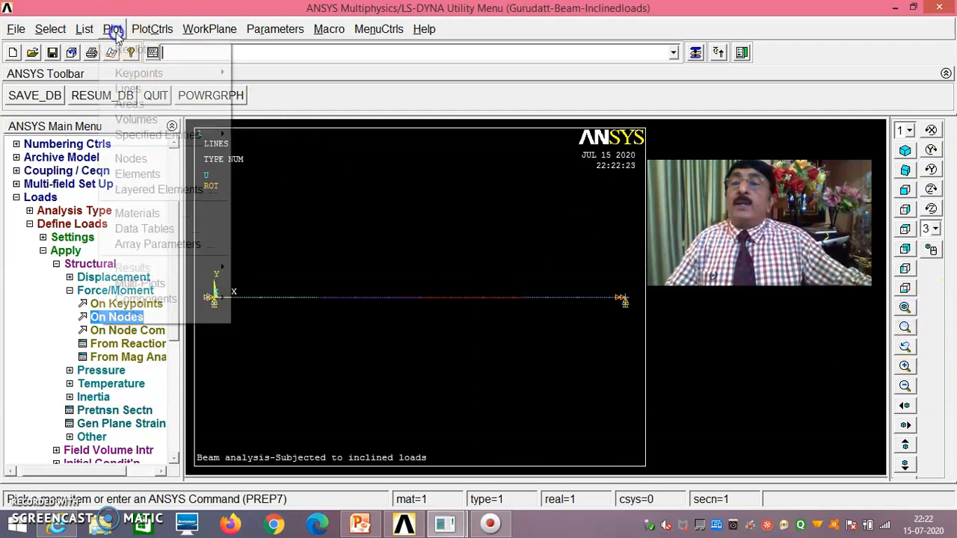
- Replot the beam with elements, supports and loads, then expand the Solve options
{"action": "left_click", "coordinate": [170, 283]}
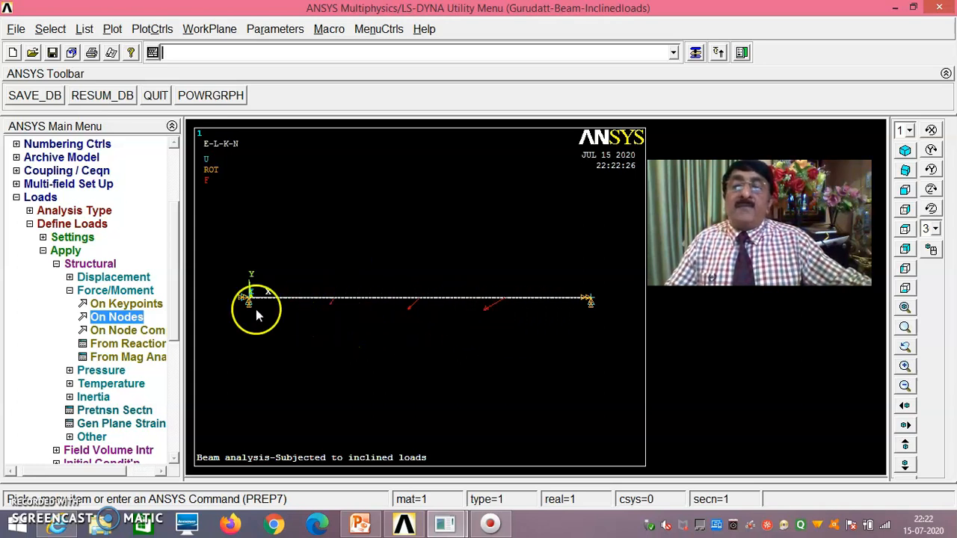
{"action": "left_click", "coordinate": [16, 197]}
{"action": "left_click", "coordinate": [38, 317]}
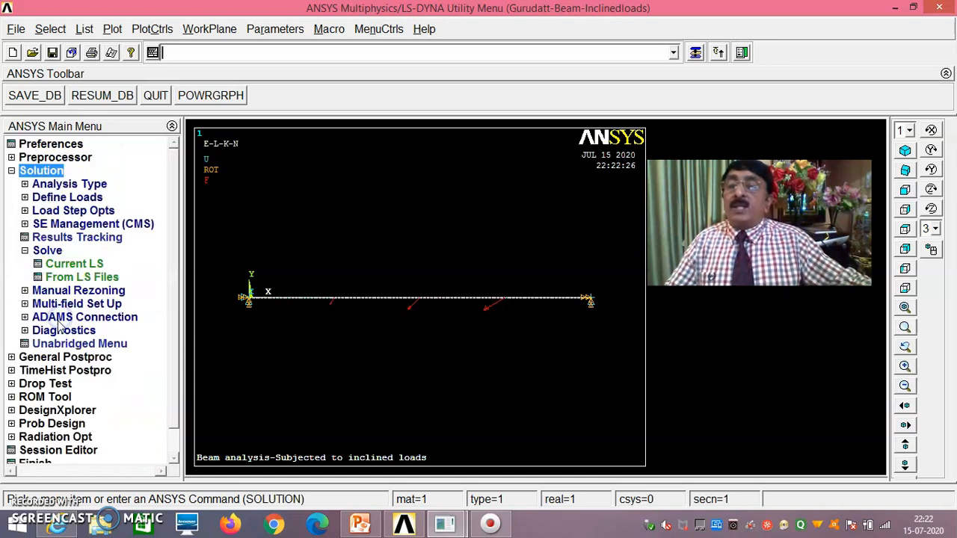
- Solve the current load step, then close the solution-done note and /STATUS listing
{"action": "left_click", "coordinate": [74, 264]}
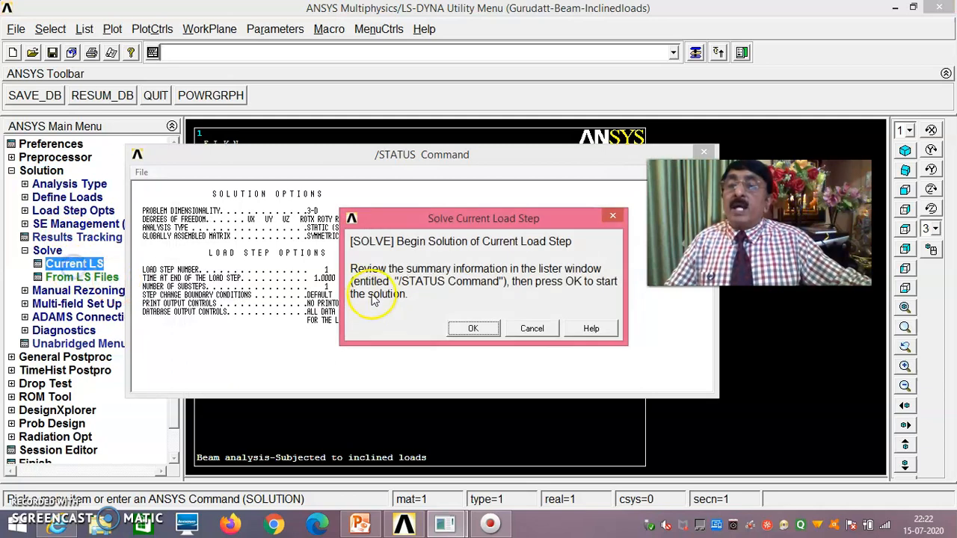
{"action": "left_click", "coordinate": [473, 329]}
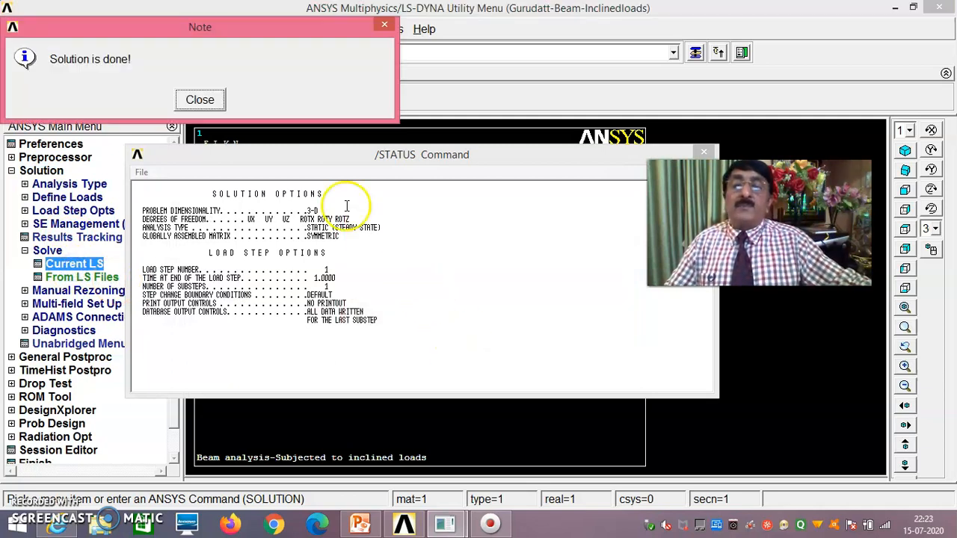
{"action": "left_click", "coordinate": [199, 100]}
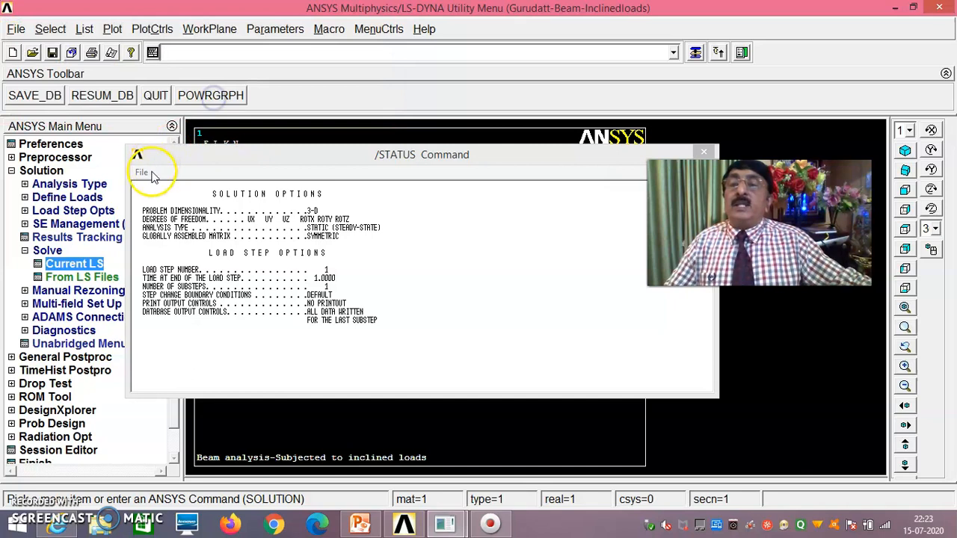
{"action": "left_click", "coordinate": [142, 172]}
{"action": "left_click", "coordinate": [181, 236]}
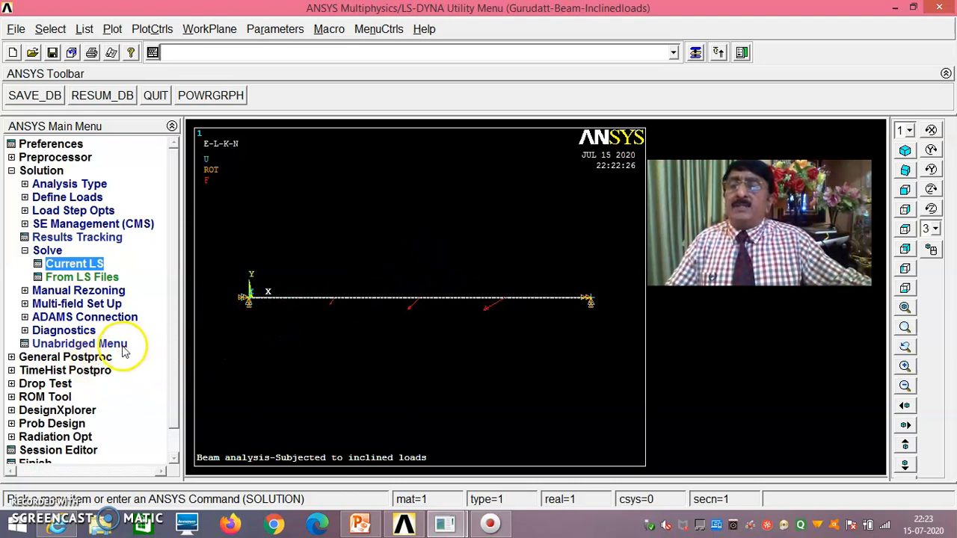
{"action": "left_click", "coordinate": [81, 359]}
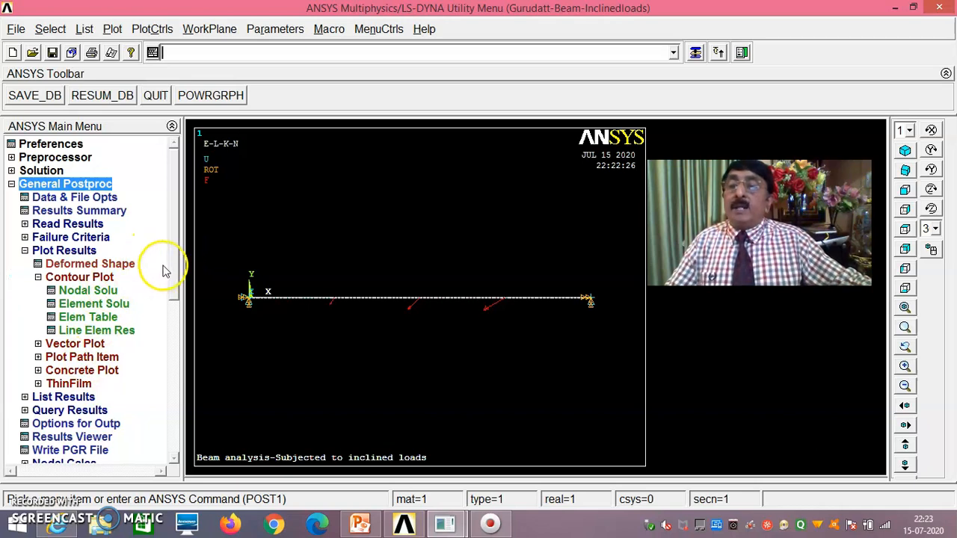
- List all reactions: node 1 FX 451.23, FY 173.16; node 152 FY 204.86
{"action": "scroll", "coordinate": [169, 307], "scroll_direction": "down", "scroll_amount": 3}
{"action": "left_click", "coordinate": [60, 277]}
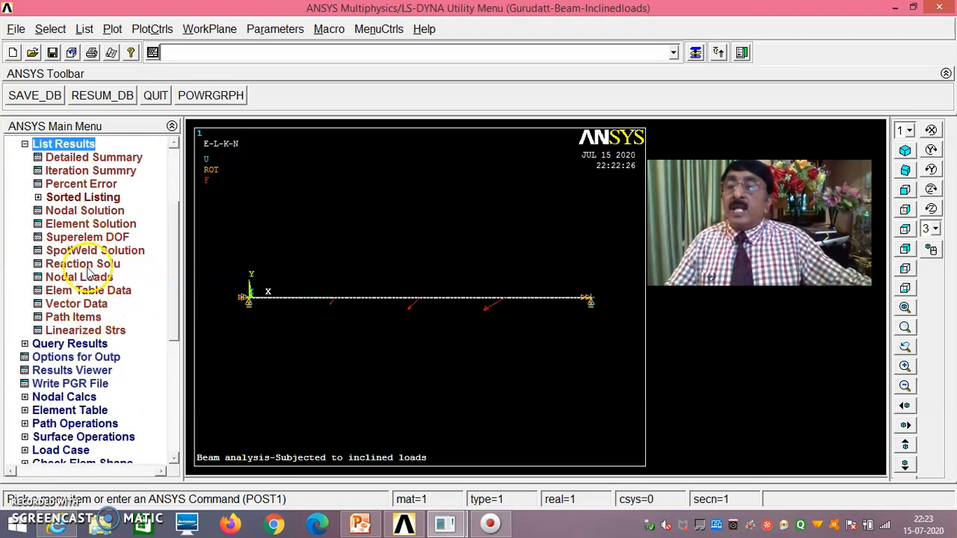
{"action": "left_click", "coordinate": [83, 263]}
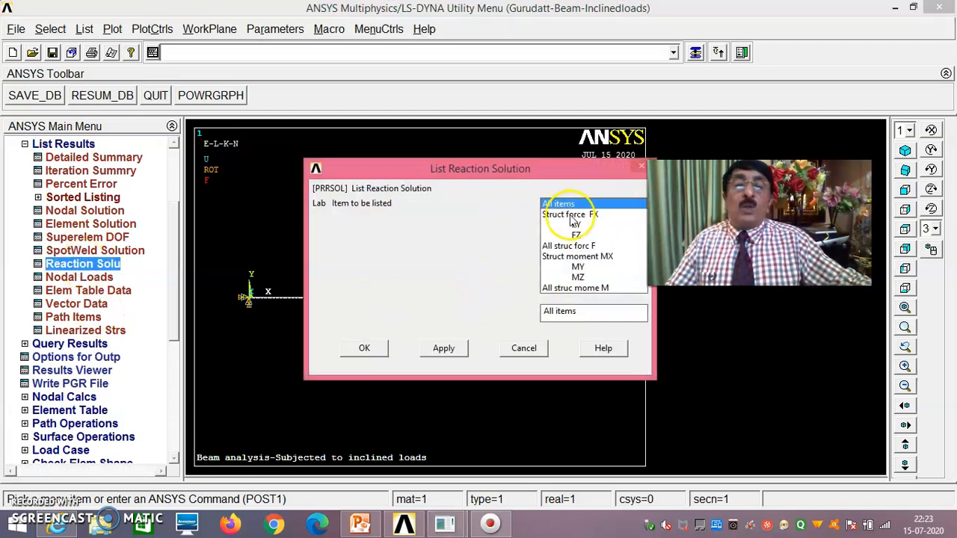
{"action": "left_click", "coordinate": [366, 349]}
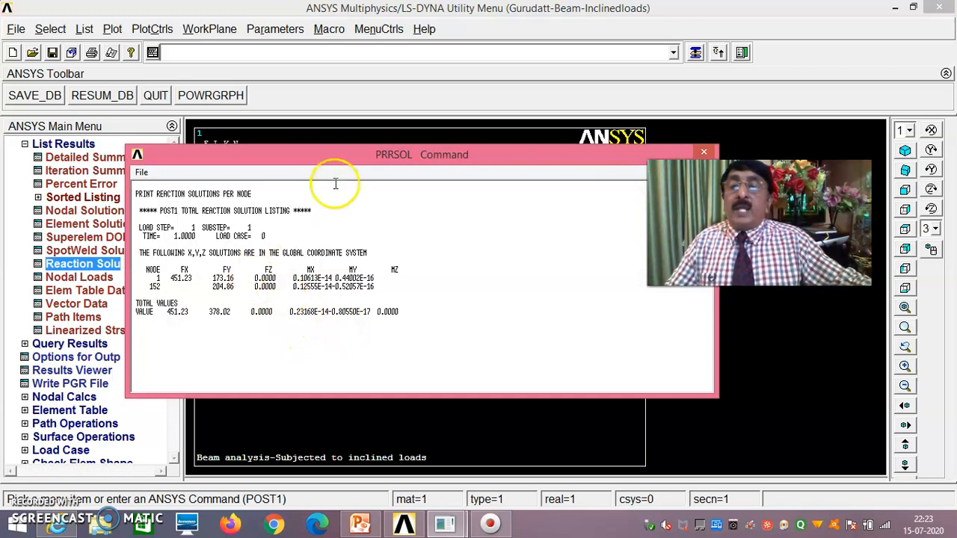
{"action": "left_click_drag", "start_coordinate": [337, 154], "coordinate": [417, 98]}
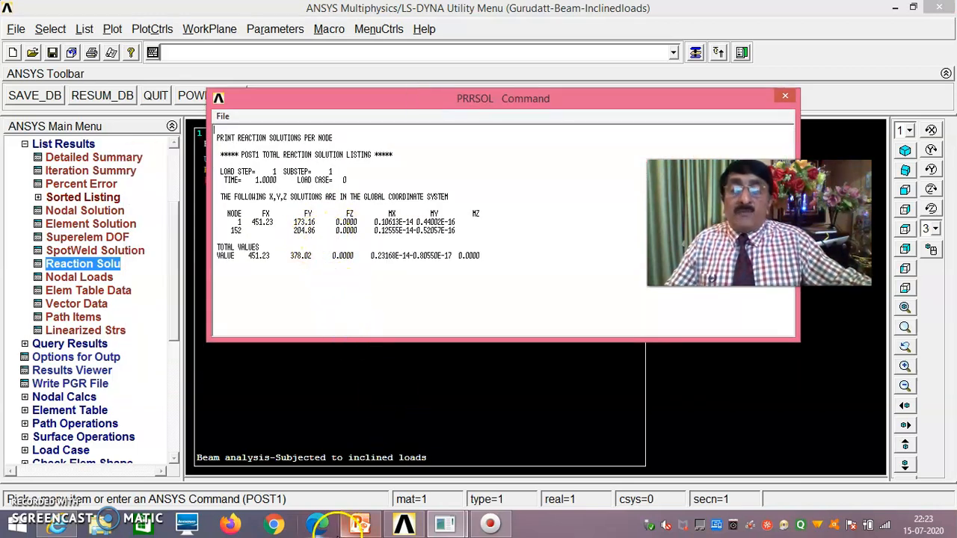
{"action": "left_click", "coordinate": [359, 524]}
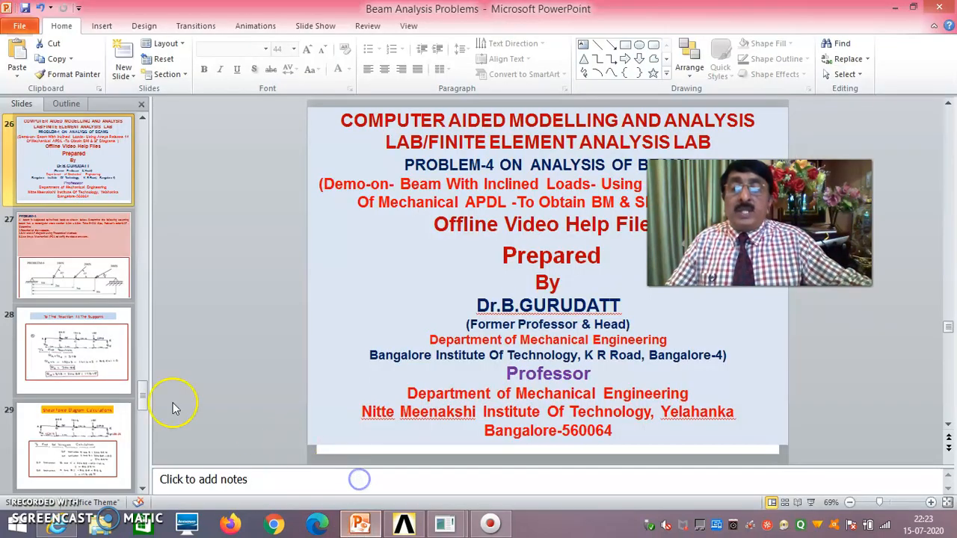
- Review the PROBLEM-4 and support reaction slides (RA = 173.15, RE = 204.85), then return to ANSYS
{"action": "left_click", "coordinate": [80, 288]}
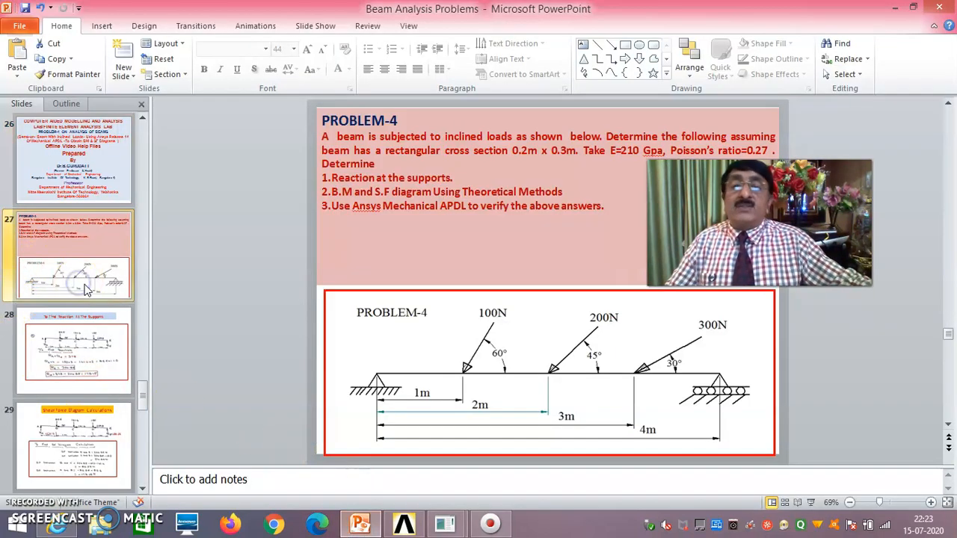
{"action": "left_click", "coordinate": [99, 351]}
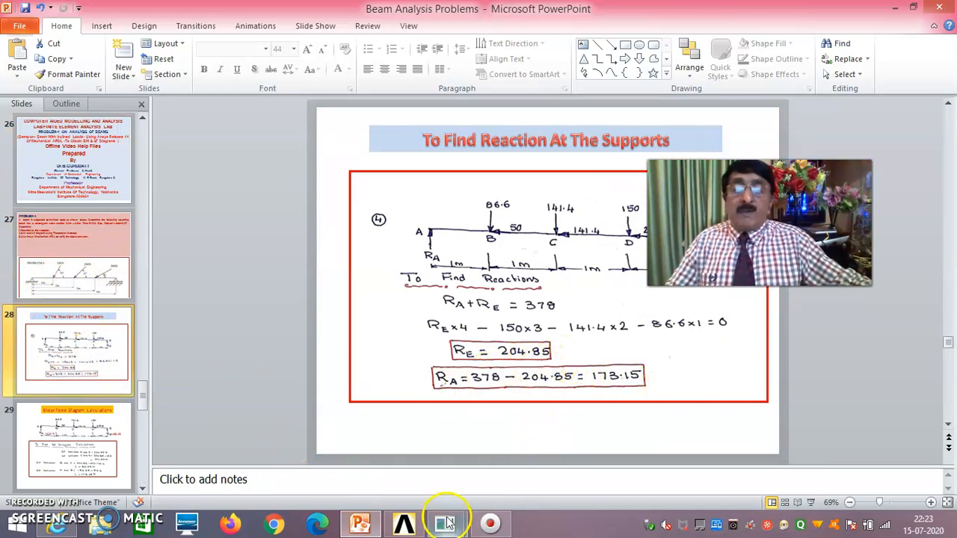
{"action": "mouse_move", "coordinate": [446, 526]}
{"action": "left_click", "coordinate": [498, 474]}
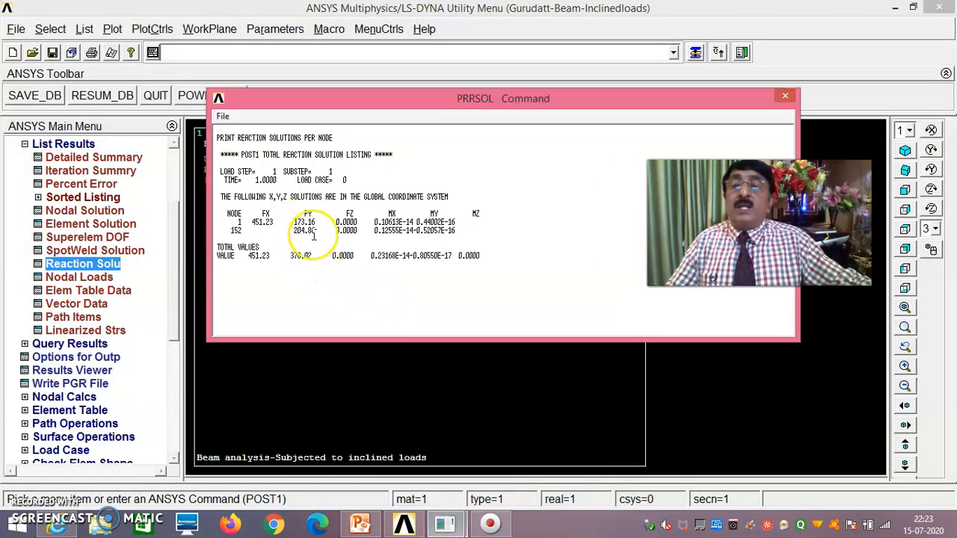
- Close the reaction listing and add element table item SMIS6 by sequence number
{"action": "left_click", "coordinate": [224, 117]}
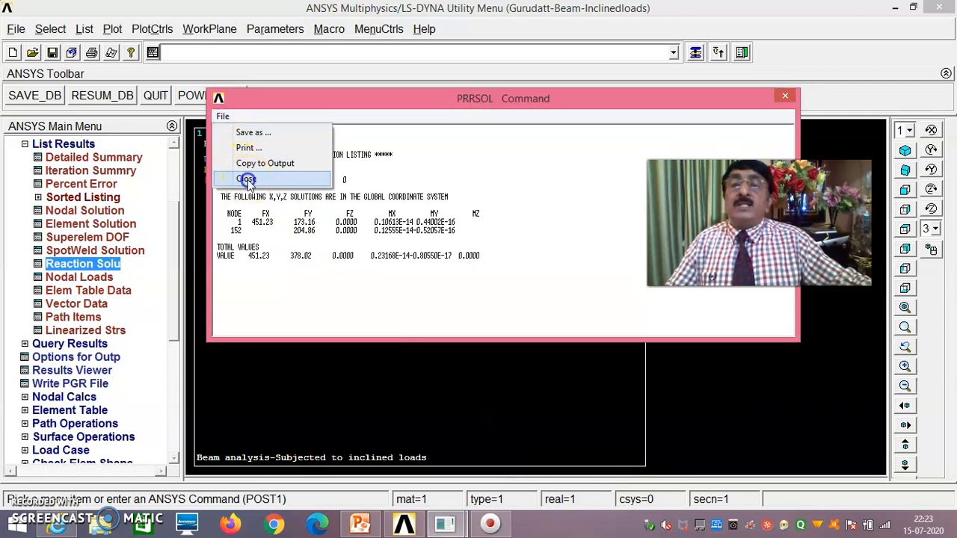
{"action": "left_click", "coordinate": [246, 180]}
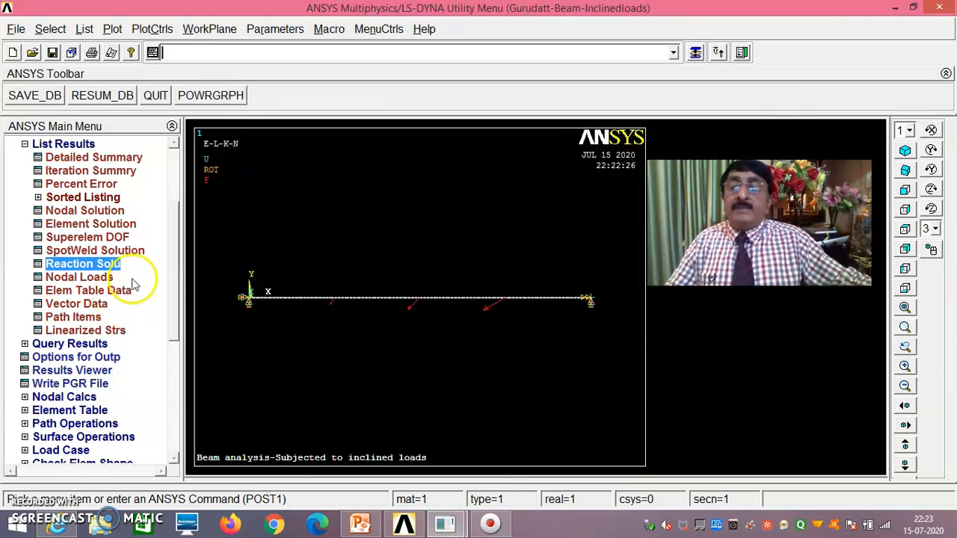
{"action": "scroll", "coordinate": [173, 254], "scroll_direction": "down", "scroll_amount": 3}
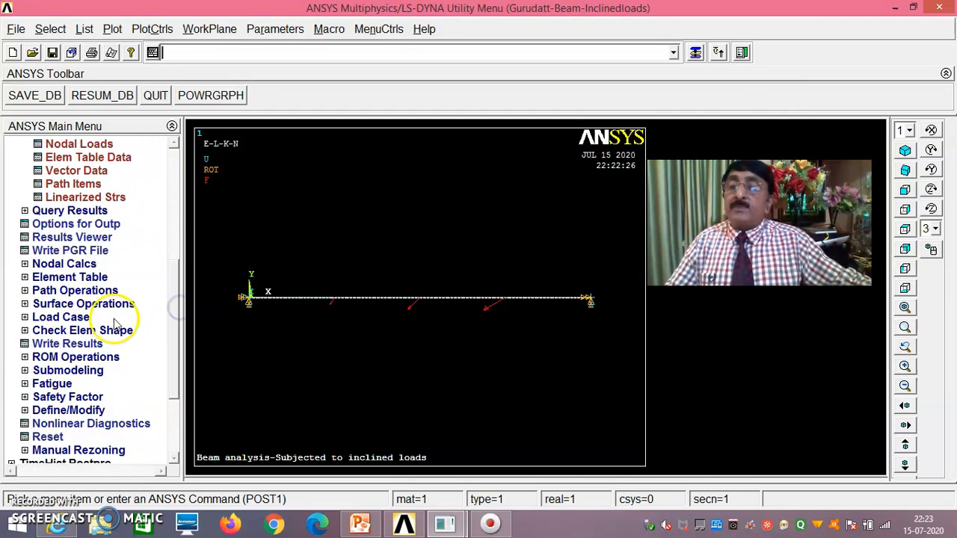
{"action": "left_click", "coordinate": [89, 278]}
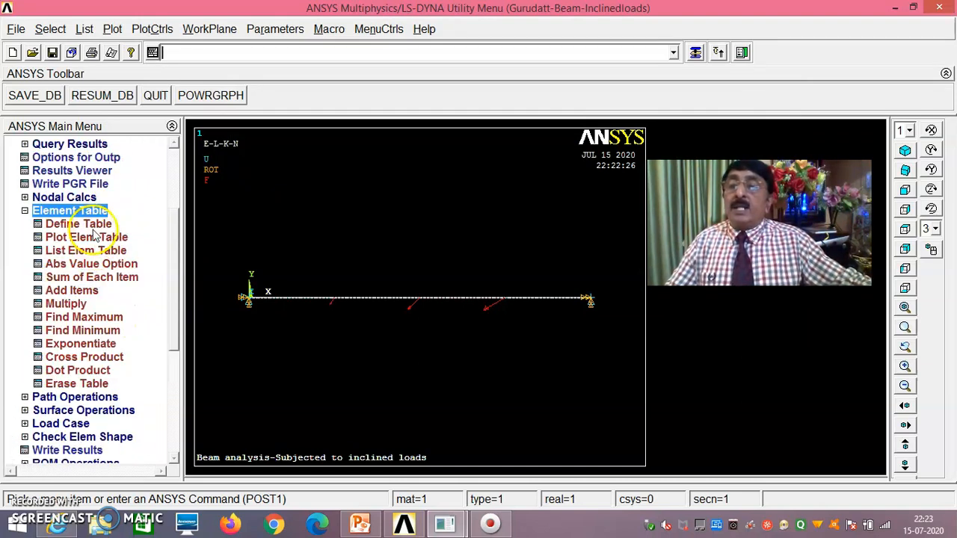
{"action": "left_click", "coordinate": [88, 225]}
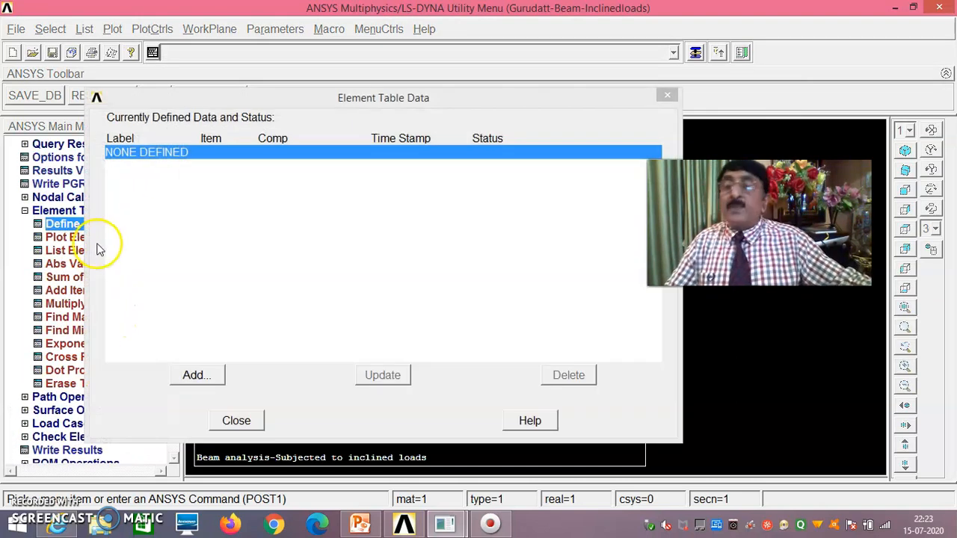
{"action": "left_click", "coordinate": [195, 375]}
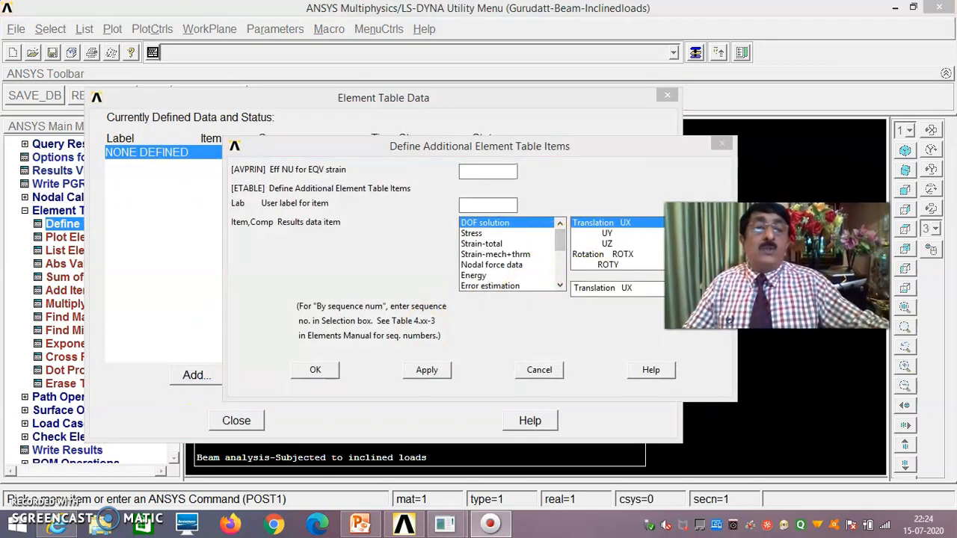
{"action": "left_click_drag", "start_coordinate": [559, 238], "coordinate": [553, 284]}
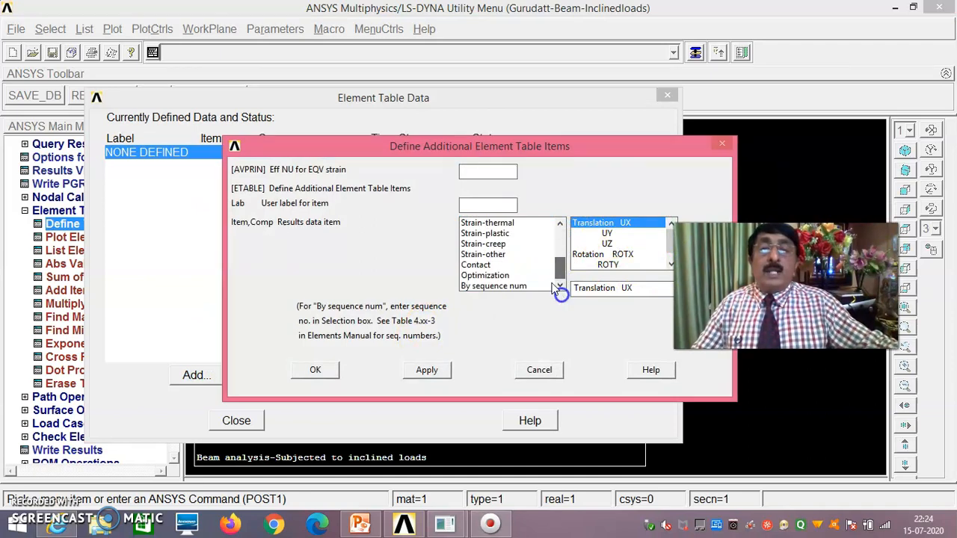
{"action": "left_click", "coordinate": [513, 288]}
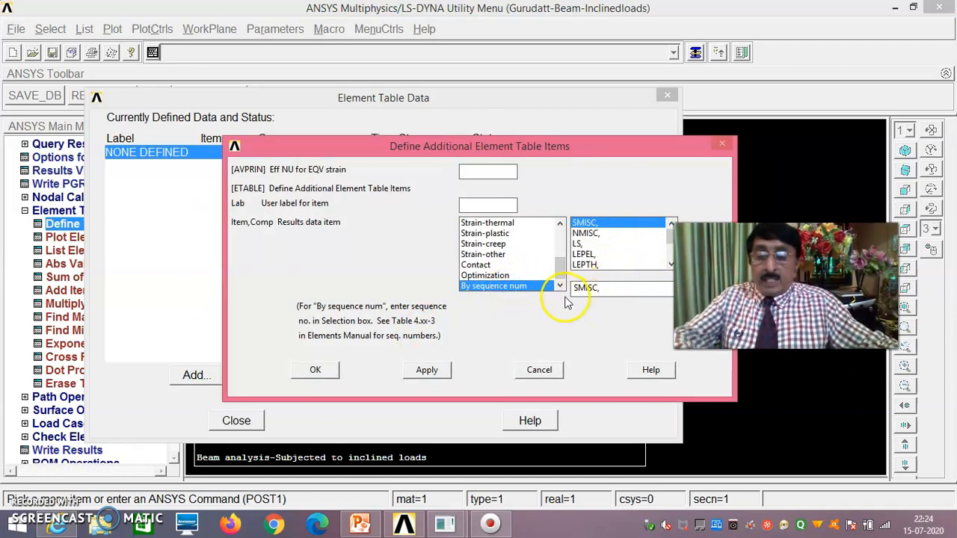
{"action": "type", "text": "6"}
{"action": "left_click", "coordinate": [429, 370]}
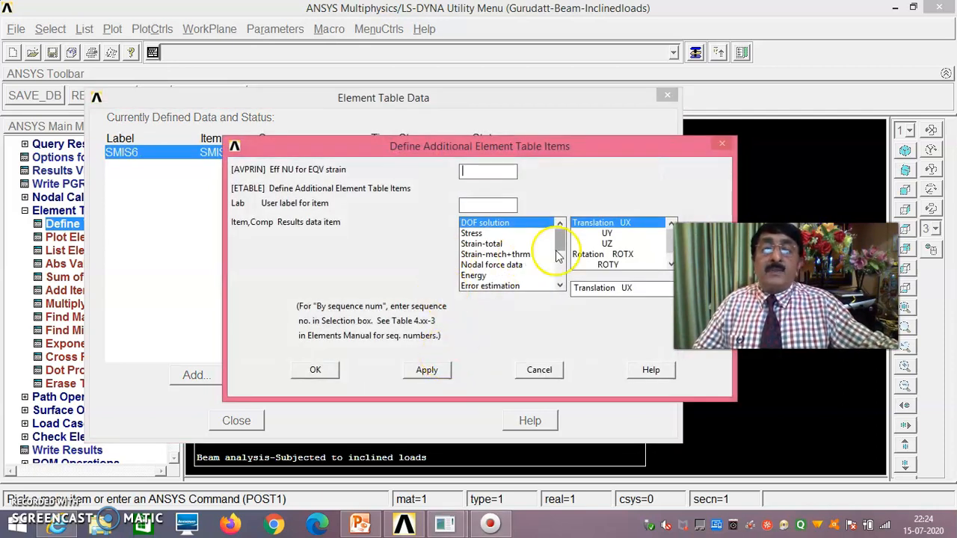
- Add SMIS19, SMIS3 and SMIS16 by sequence number and close the element table list
{"action": "left_click_drag", "start_coordinate": [557, 256], "coordinate": [557, 284]}
{"action": "left_click", "coordinate": [520, 287]}
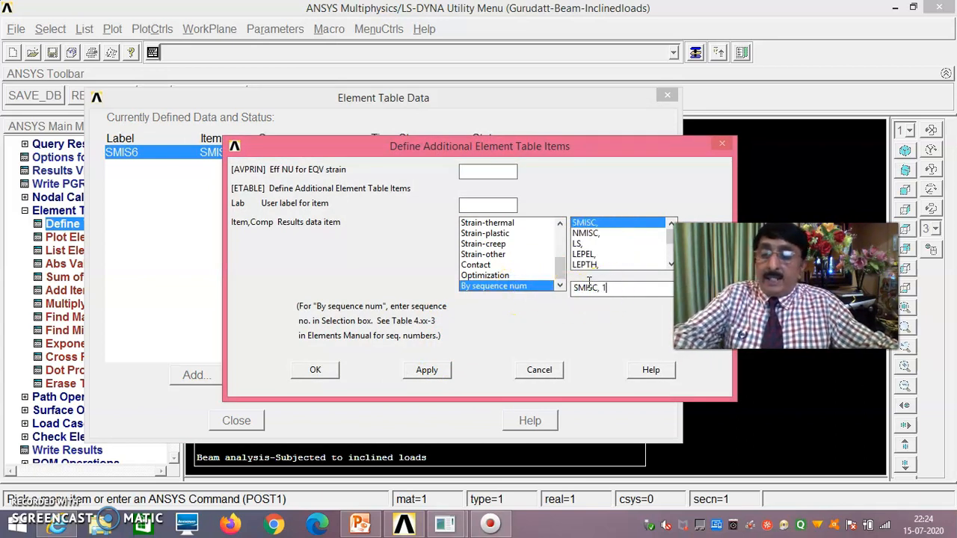
{"action": "left_click", "coordinate": [427, 370]}
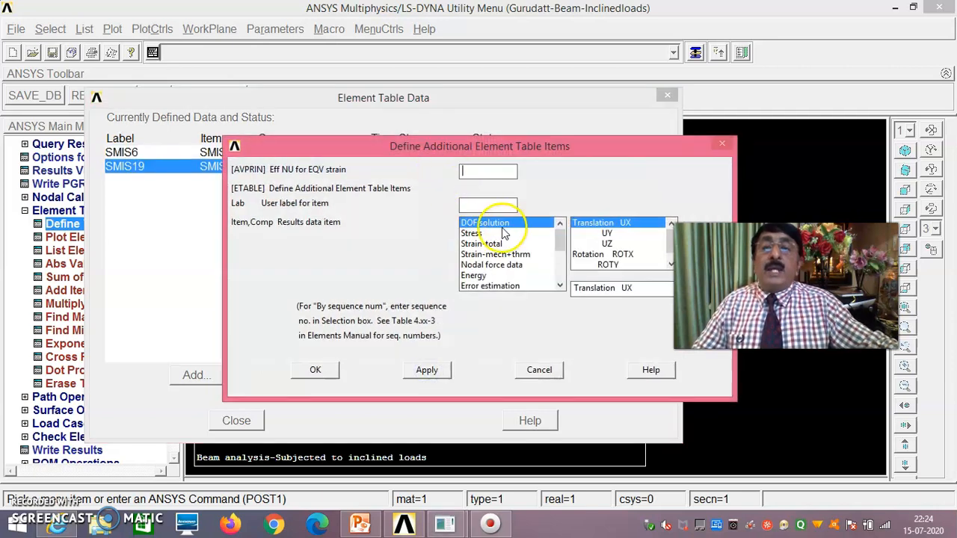
{"action": "left_click", "coordinate": [560, 268]}
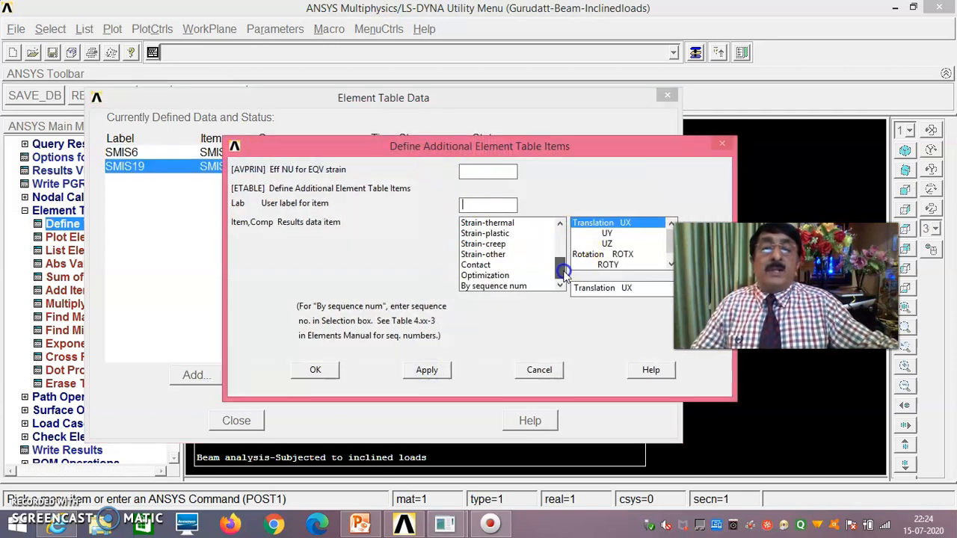
{"action": "left_click", "coordinate": [508, 290]}
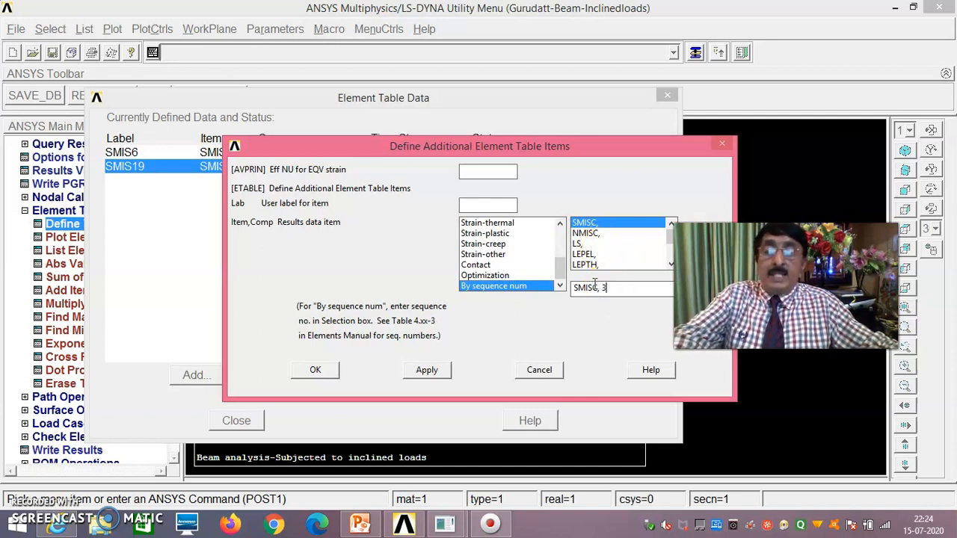
{"action": "left_click", "coordinate": [426, 369]}
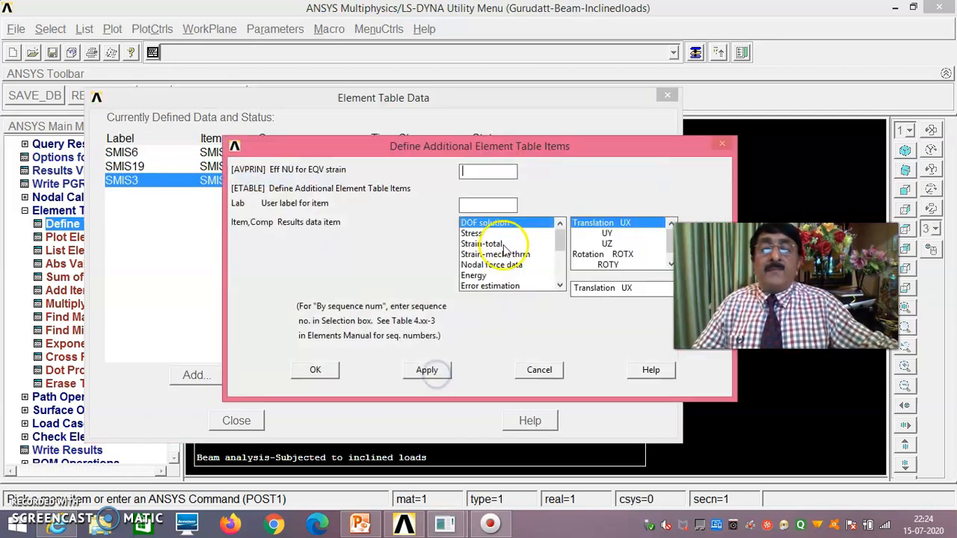
{"action": "left_click", "coordinate": [560, 266]}
{"action": "left_click", "coordinate": [521, 289]}
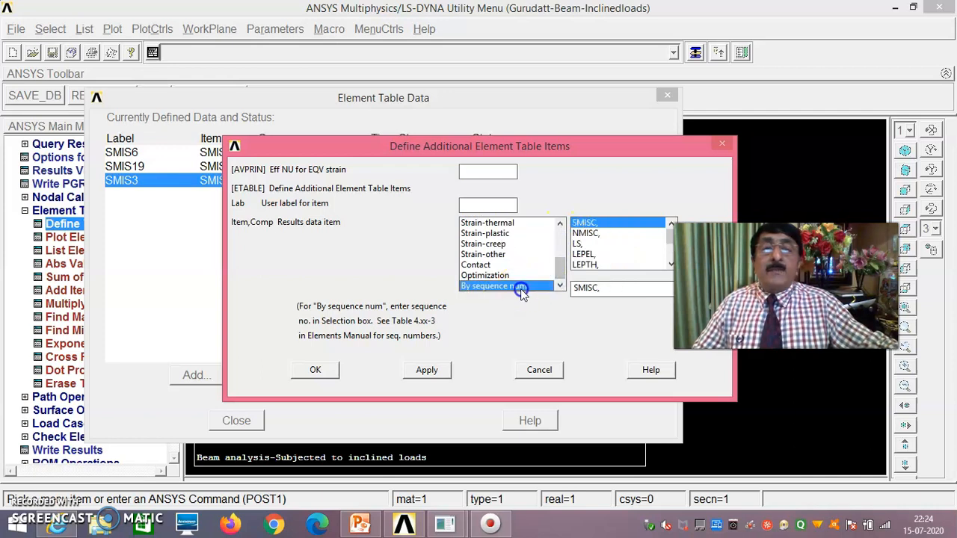
{"action": "left_click", "coordinate": [615, 288]}
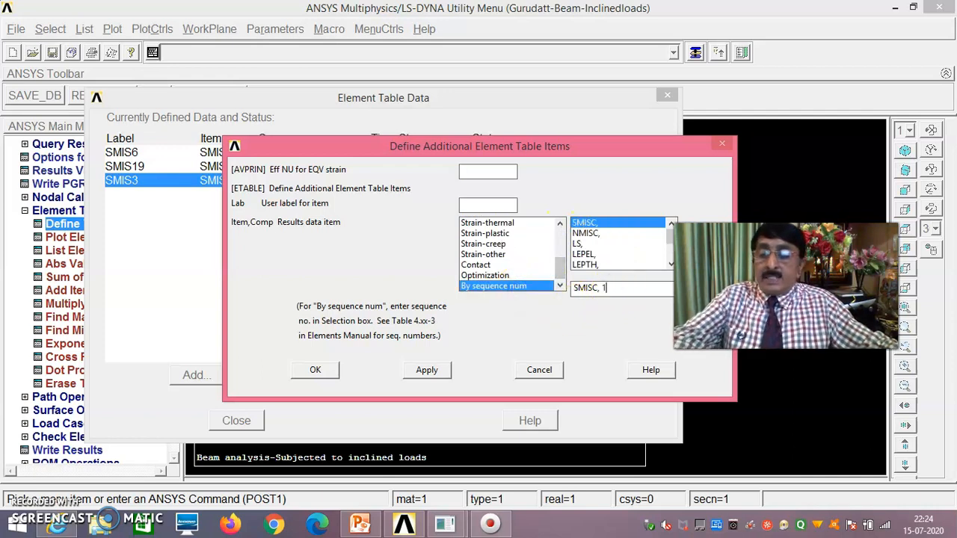
{"action": "left_click", "coordinate": [315, 369]}
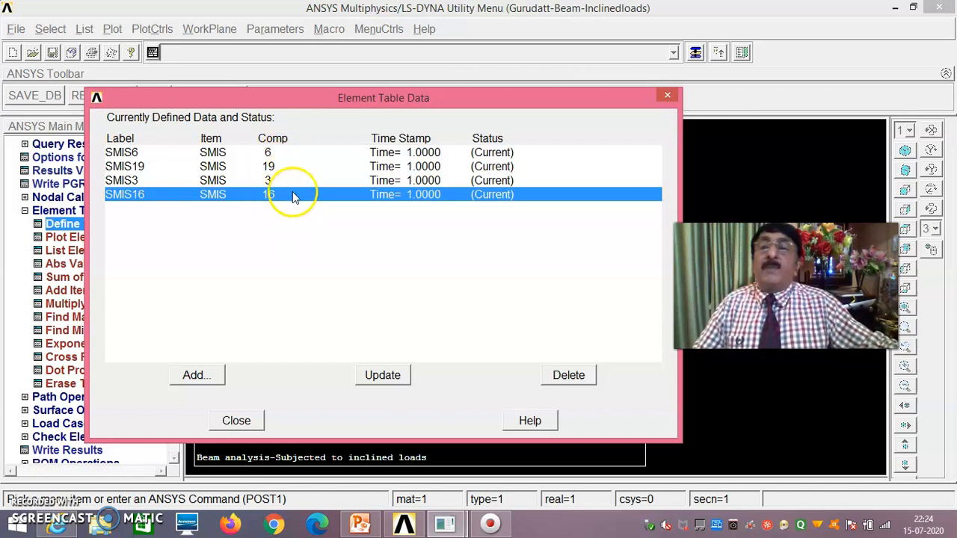
{"action": "left_click", "coordinate": [236, 421]}
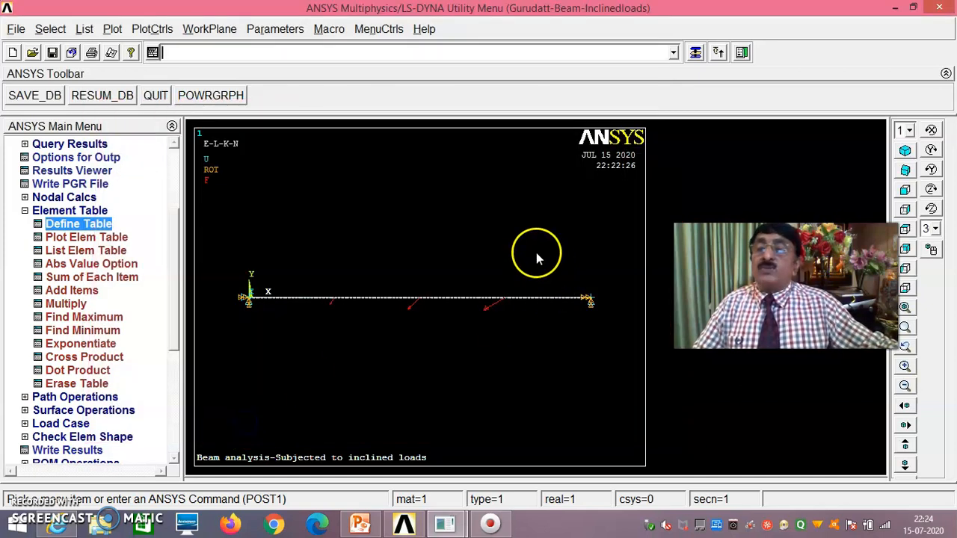
{"action": "left_click", "coordinate": [25, 210]}
{"action": "left_click_drag", "start_coordinate": [179, 261], "coordinate": [175, 222]}
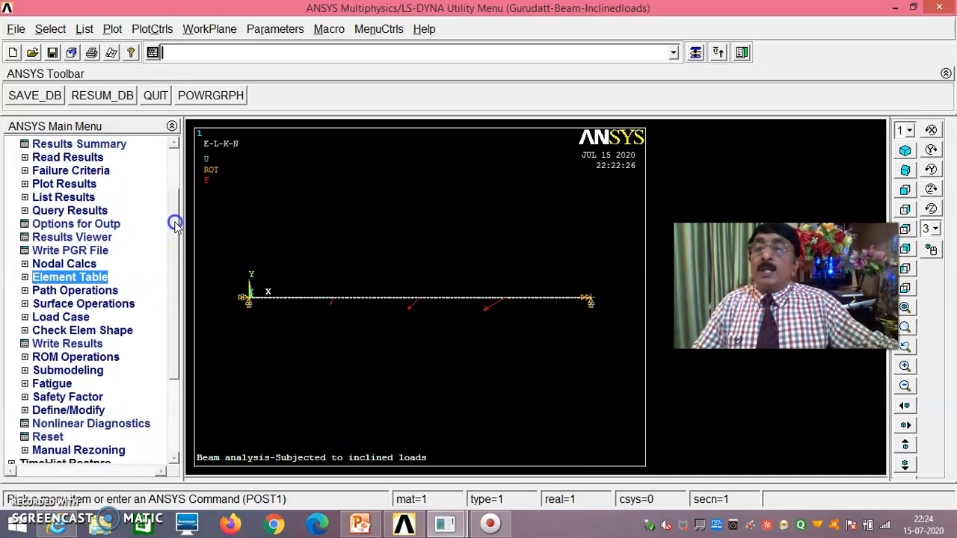
- Plot line-element results SMIS6 (node I) and SMIS19 (node J), showing shear −173.163 to 204.861
{"action": "left_click", "coordinate": [82, 187]}
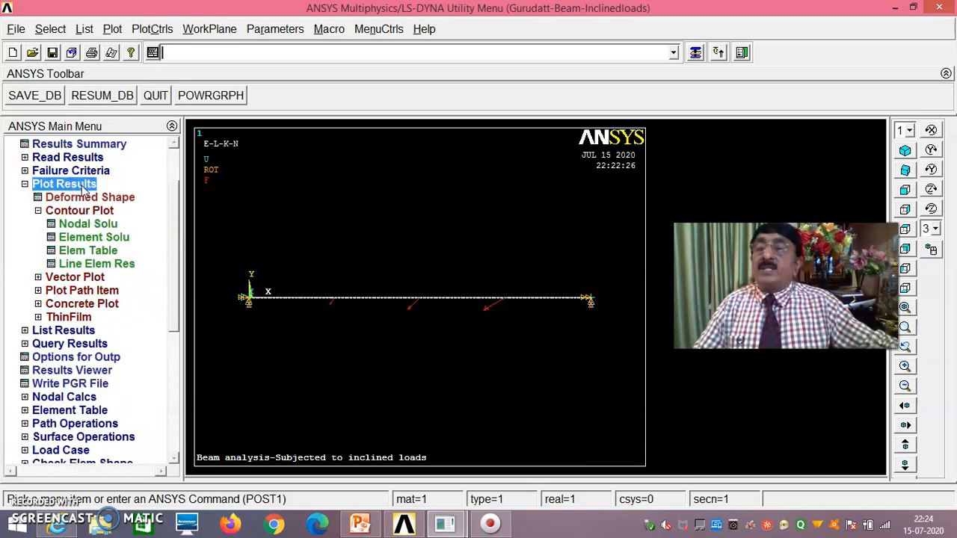
{"action": "left_click", "coordinate": [97, 265]}
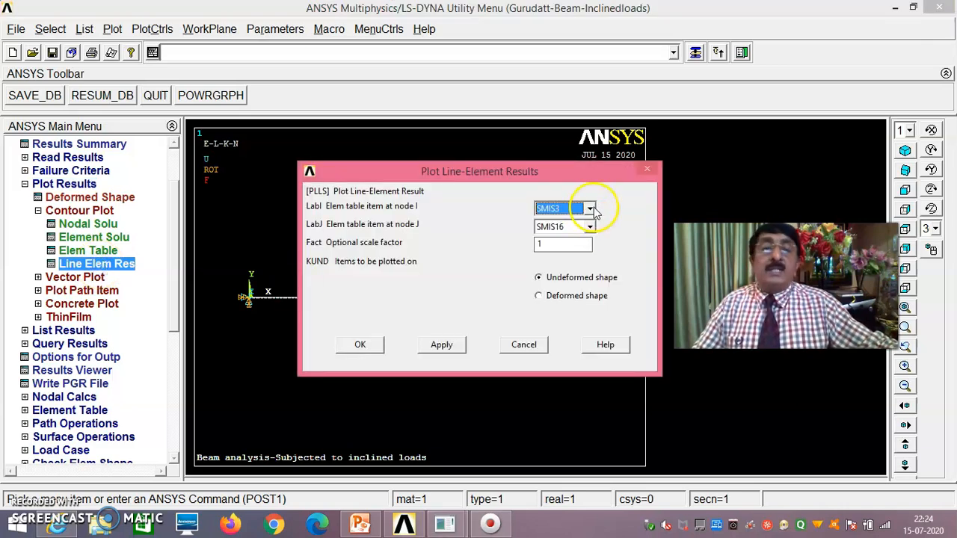
{"action": "left_click", "coordinate": [590, 210]}
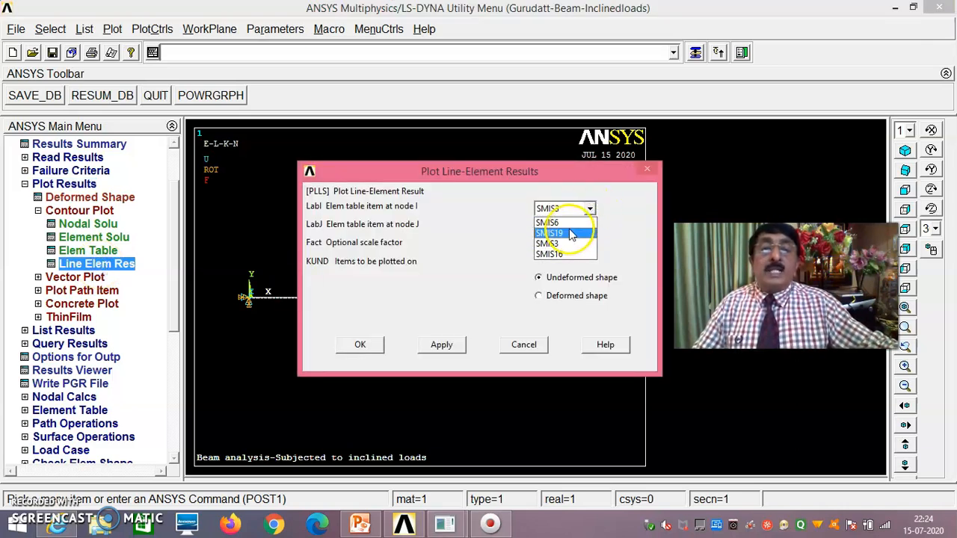
{"action": "left_click", "coordinate": [566, 223]}
{"action": "left_click", "coordinate": [590, 227]}
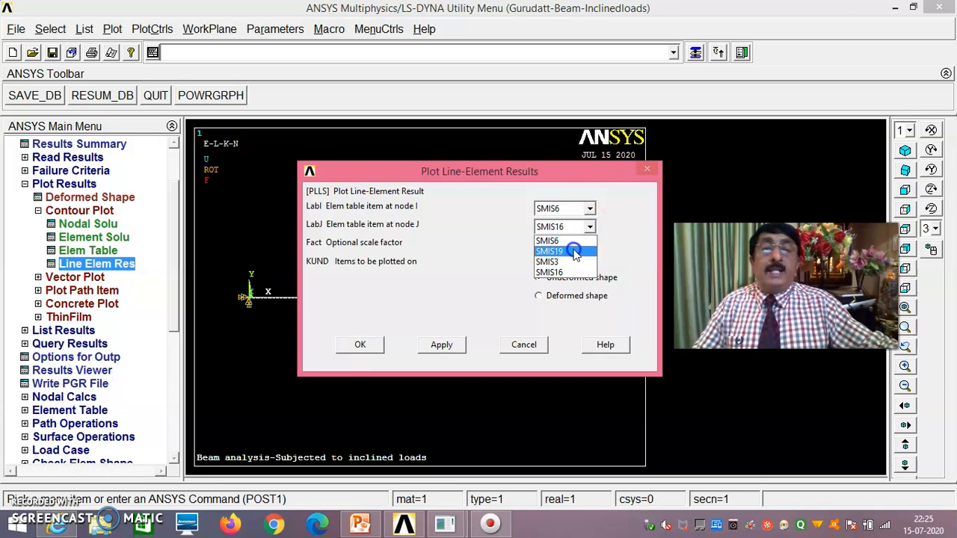
{"action": "left_click", "coordinate": [568, 248]}
{"action": "left_click", "coordinate": [360, 344]}
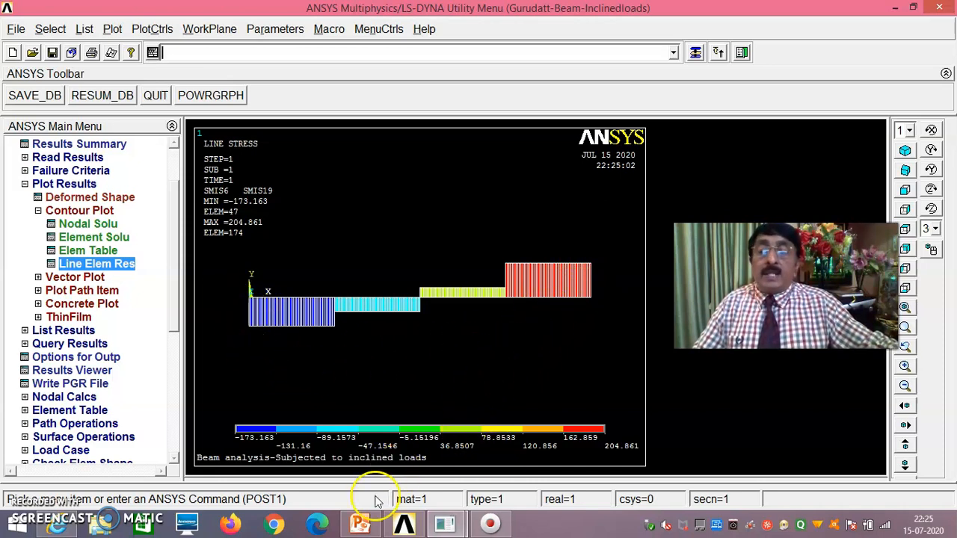
{"action": "mouse_move", "coordinate": [365, 529]}
{"action": "left_click", "coordinate": [357, 452]}
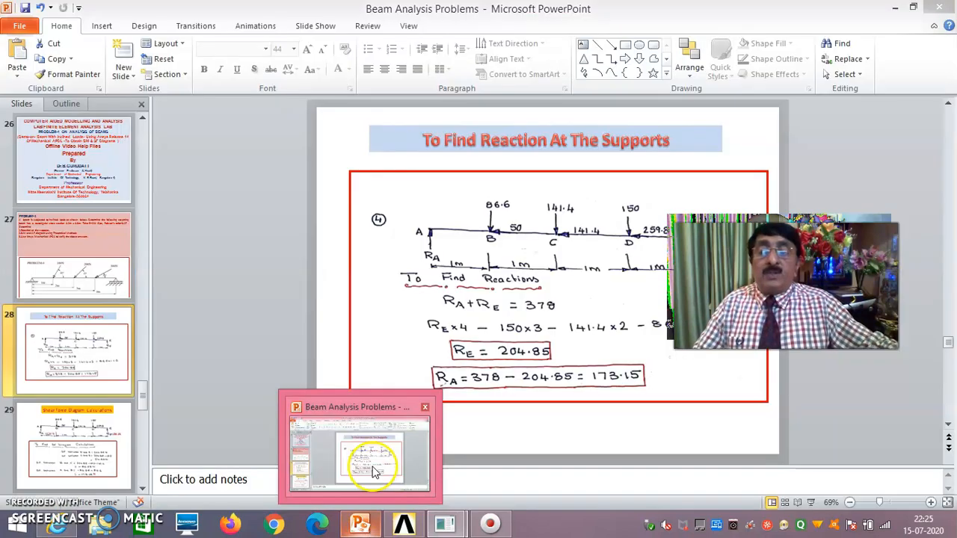
- Review the shear force calculation and SF diagram slides (−173.15 to 204.85 N), then return to ANSYS
{"action": "left_click", "coordinate": [78, 441]}
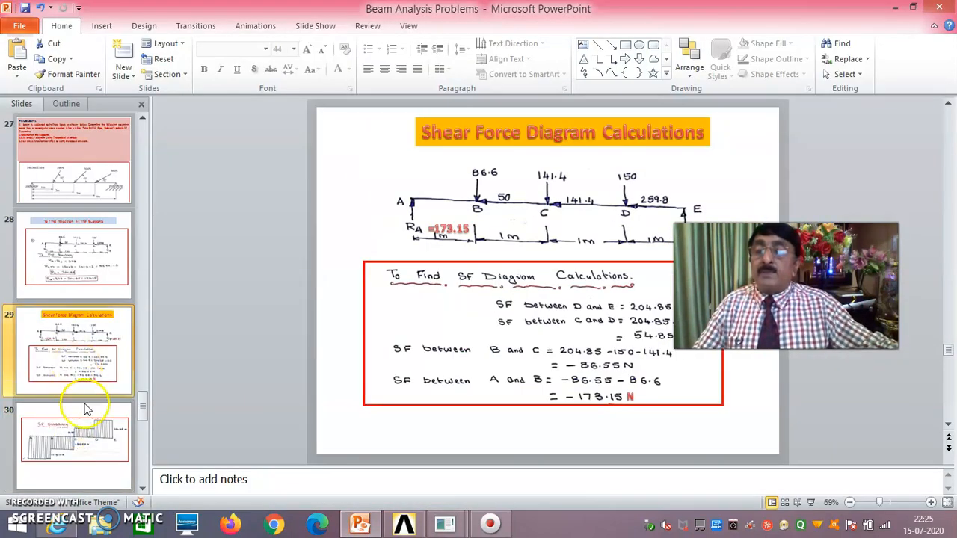
{"action": "left_click", "coordinate": [88, 436]}
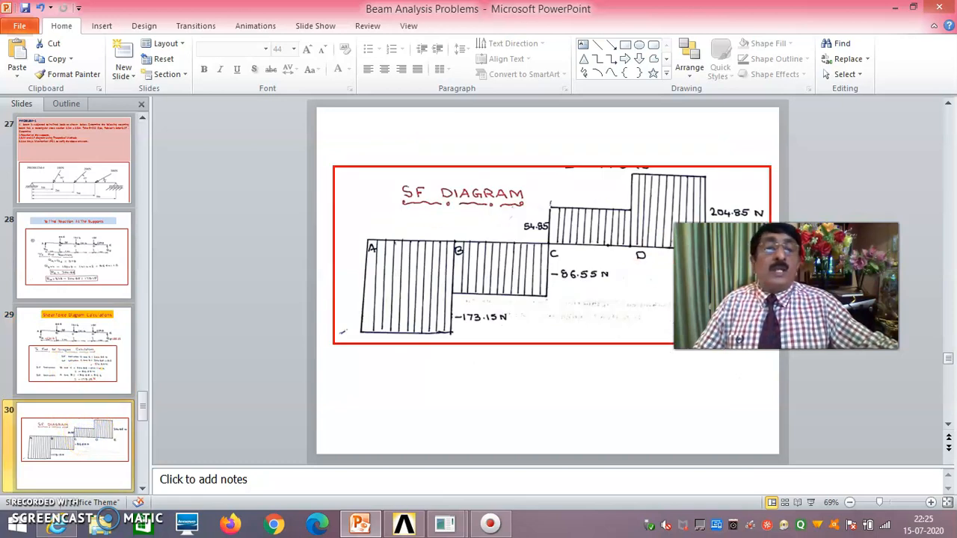
{"action": "left_click_drag", "start_coordinate": [718, 255], "coordinate": [737, 299]}
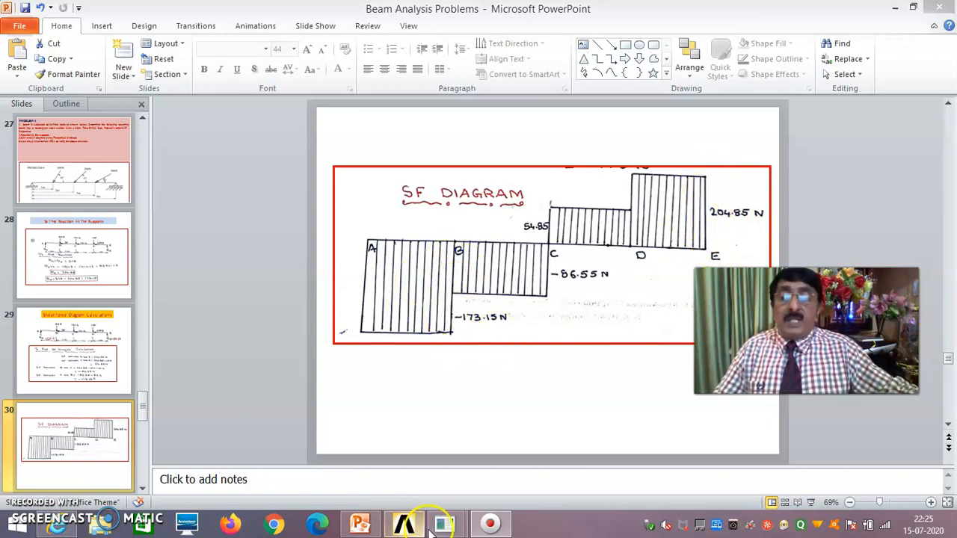
{"action": "mouse_move", "coordinate": [445, 527]}
{"action": "left_click", "coordinate": [548, 465]}
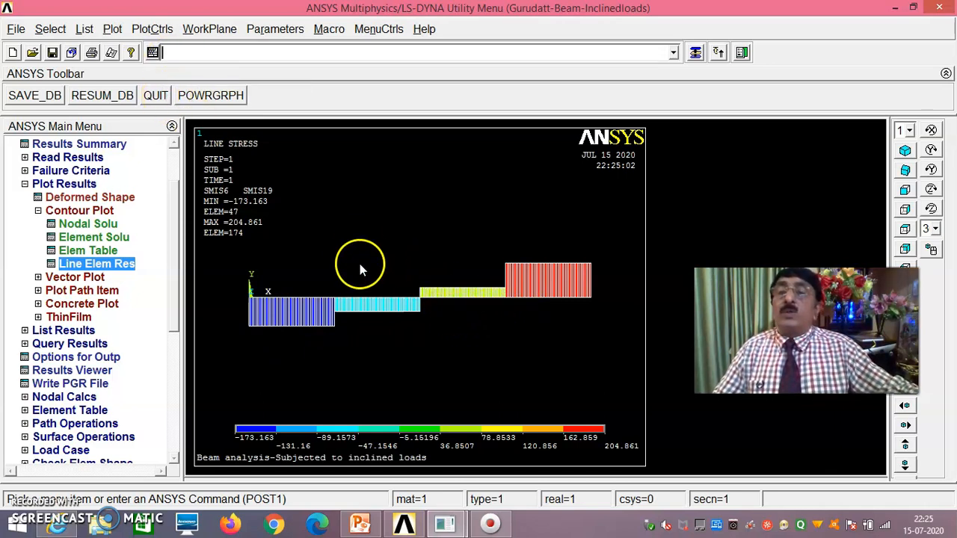
- Plot line-element results SMIS3 (node I) and SMIS16 (node J), showing moment 1.73163 to 259.174
{"action": "left_click", "coordinate": [153, 29]}
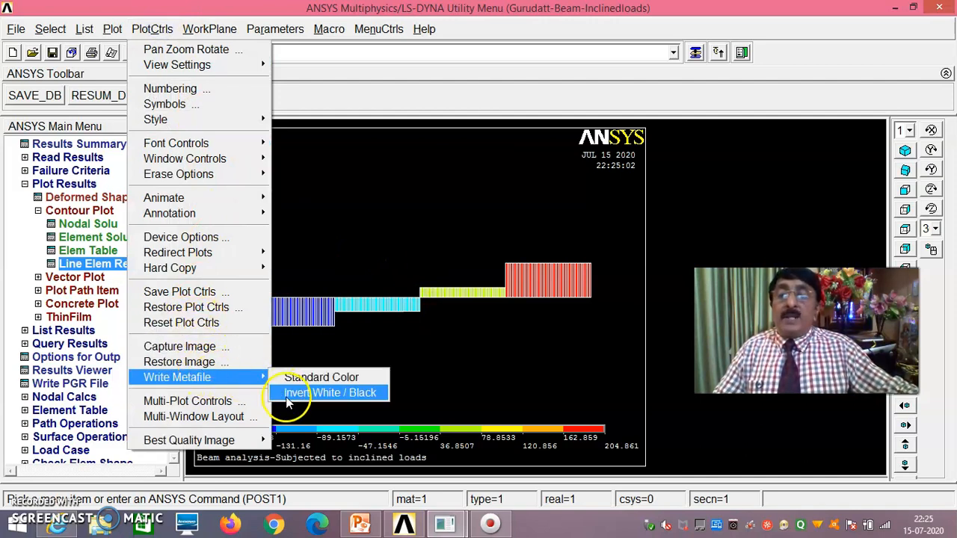
{"action": "left_click", "coordinate": [452, 357]}
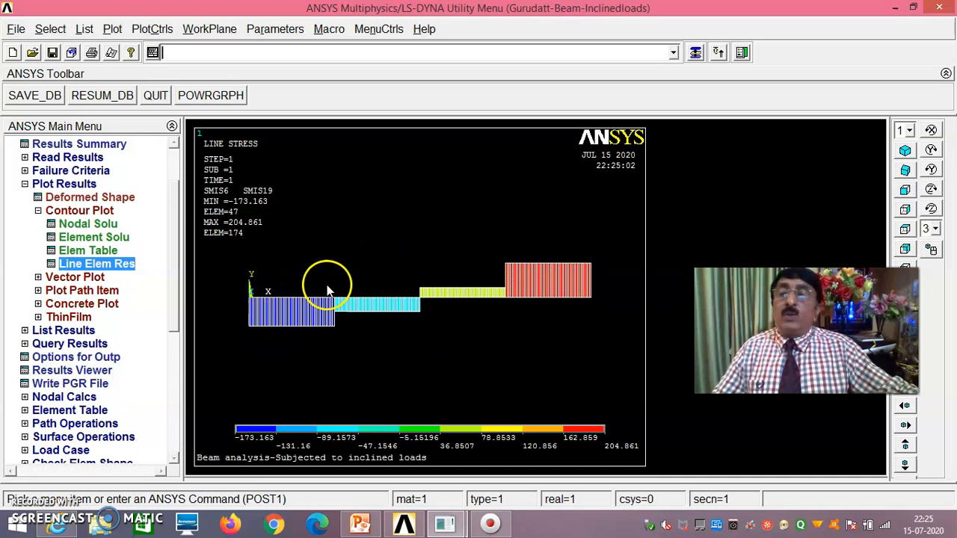
{"action": "left_click", "coordinate": [118, 267]}
{"action": "left_click", "coordinate": [591, 212]}
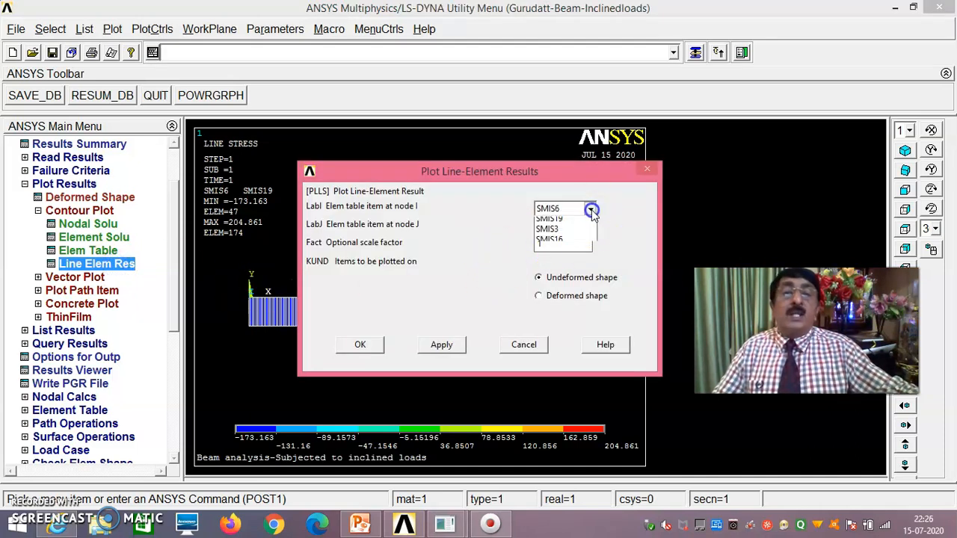
{"action": "left_click", "coordinate": [569, 244]}
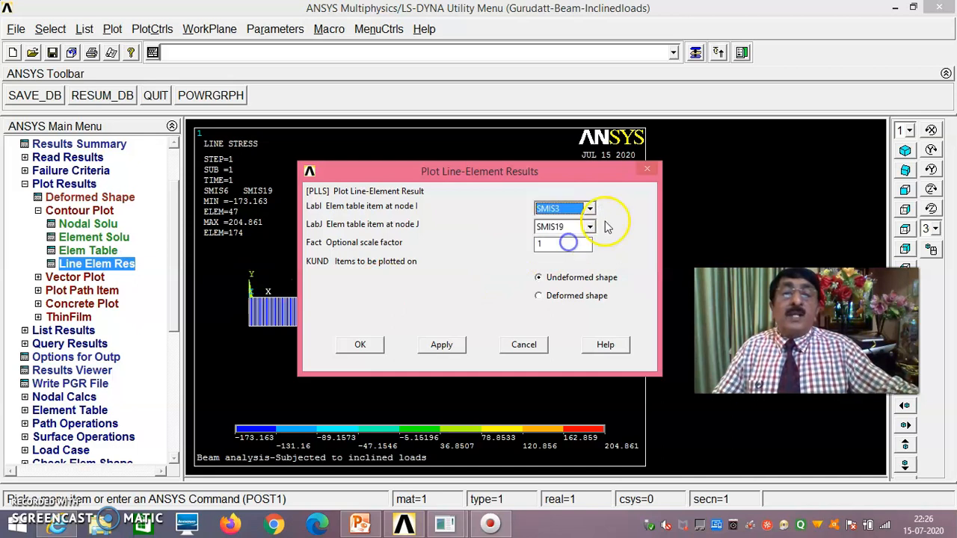
{"action": "left_click", "coordinate": [568, 226]}
{"action": "left_click", "coordinate": [566, 273]}
{"action": "left_click", "coordinate": [371, 343]}
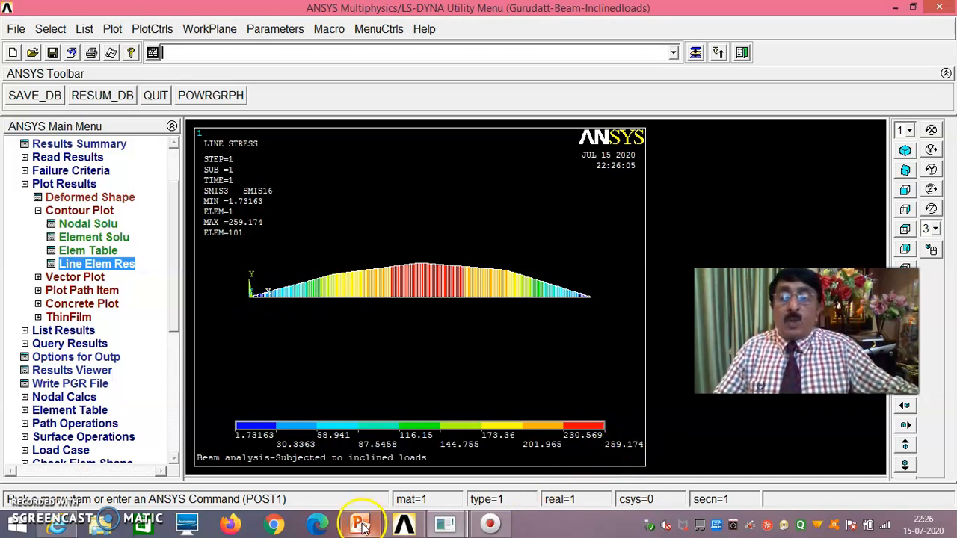
- Check PowerPoint slide 31's hand-calculated 259.64 N·m bending moment peak, then return to ANSYS
{"action": "mouse_move", "coordinate": [362, 525]}
{"action": "left_click", "coordinate": [364, 459]}
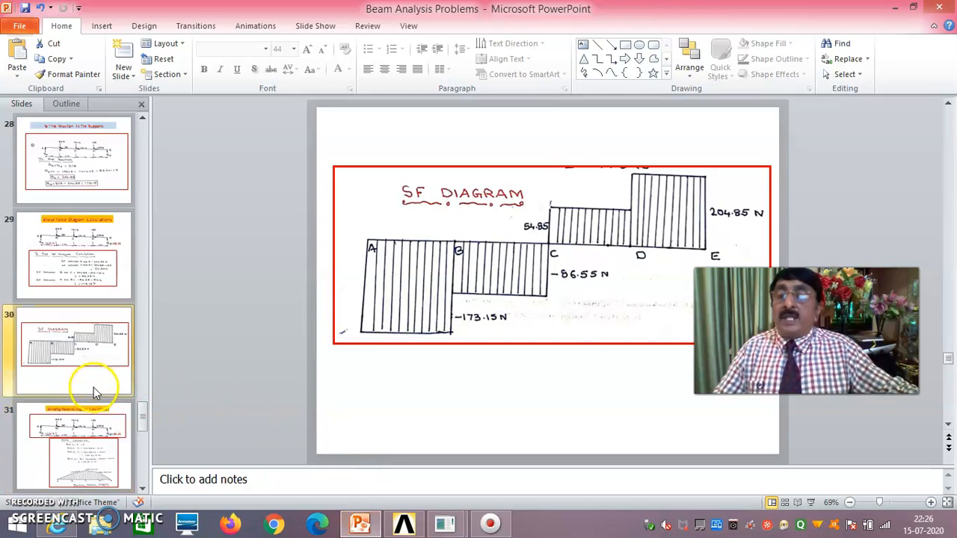
{"action": "scroll", "coordinate": [94, 396], "scroll_direction": "down", "scroll_amount": 1}
{"action": "left_click", "coordinate": [88, 385]}
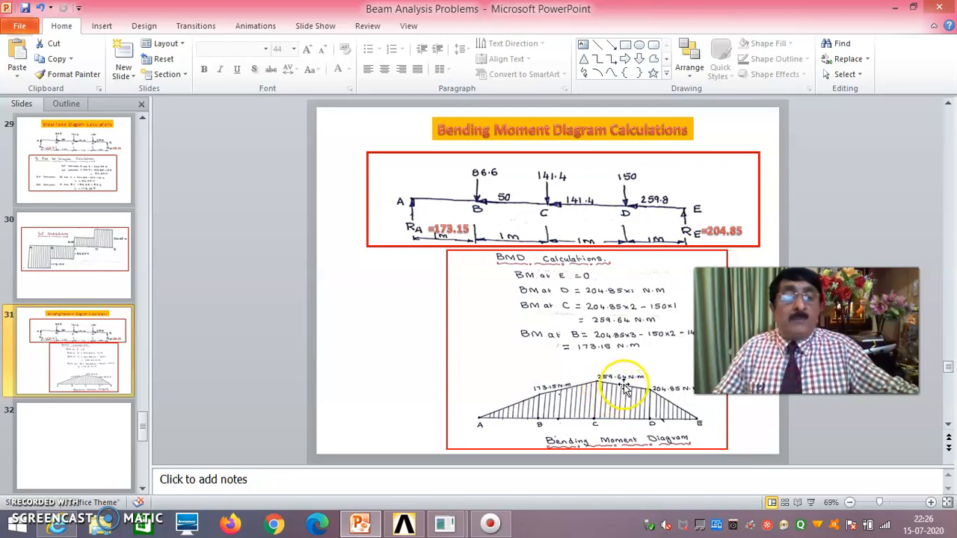
{"action": "mouse_move", "coordinate": [451, 529]}
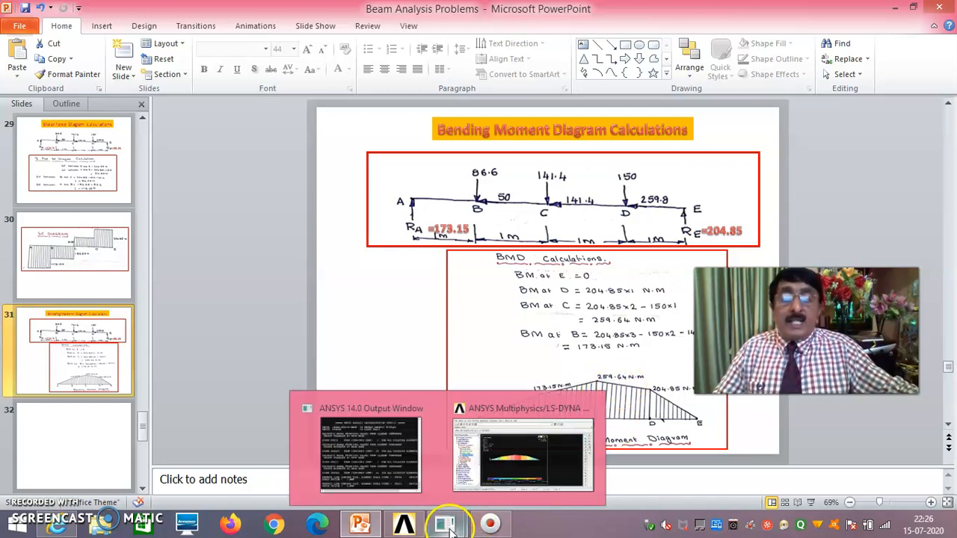
{"action": "left_click", "coordinate": [521, 467]}
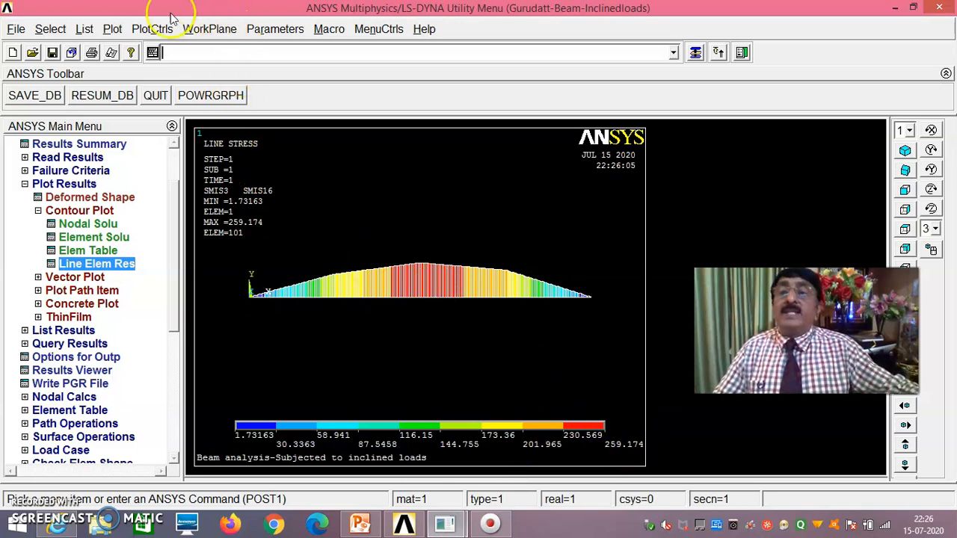
- Look through the plot options and nodal solution listing without applying anything
{"action": "left_click", "coordinate": [147, 30]}
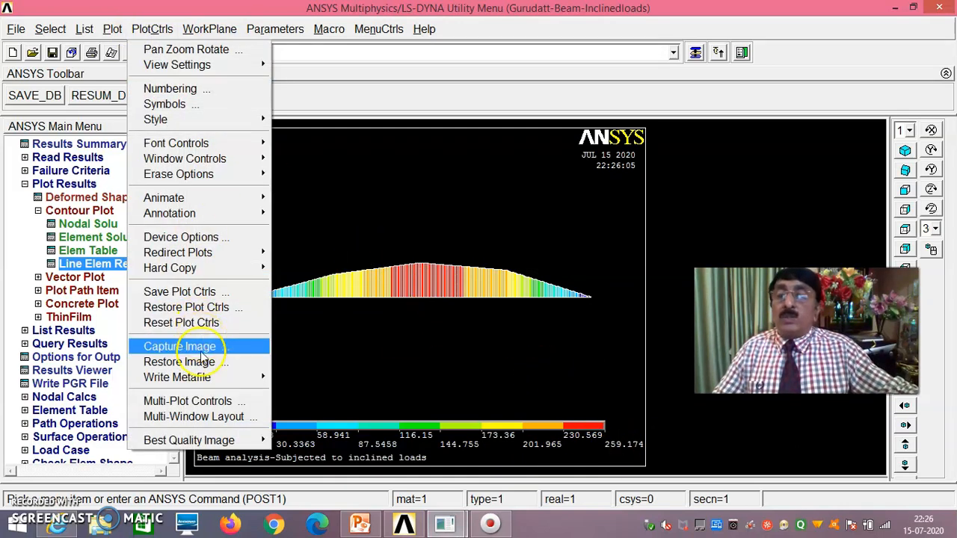
{"action": "mouse_move", "coordinate": [225, 377]}
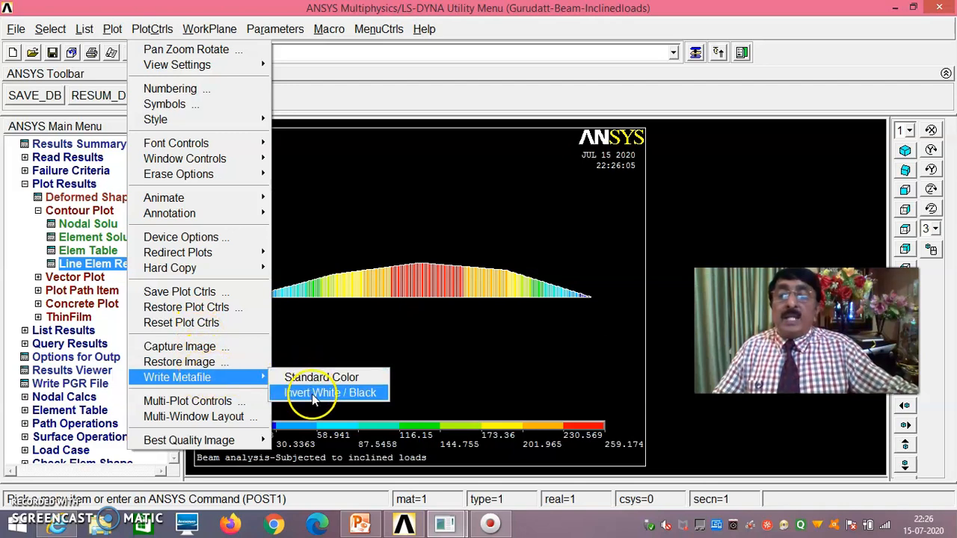
{"action": "left_click", "coordinate": [382, 315]}
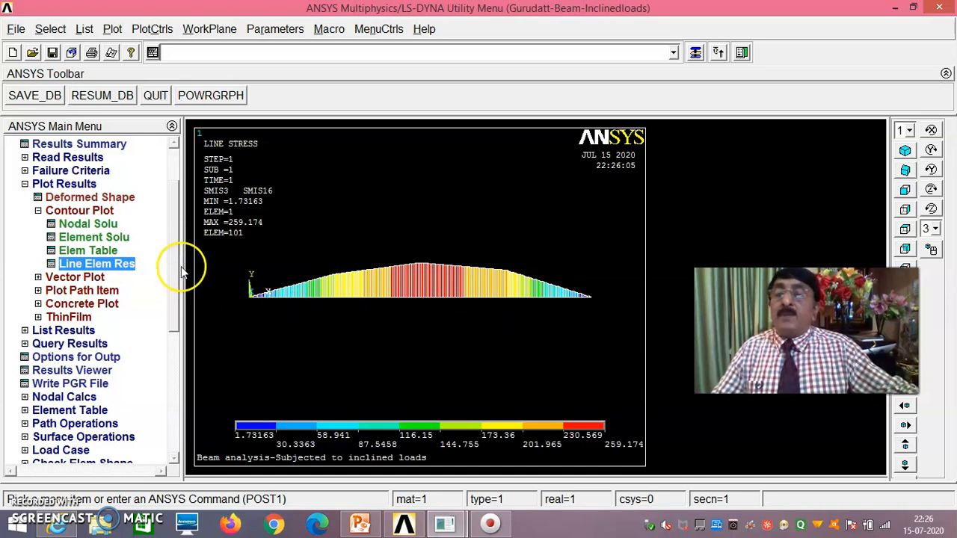
{"action": "left_click", "coordinate": [74, 331]}
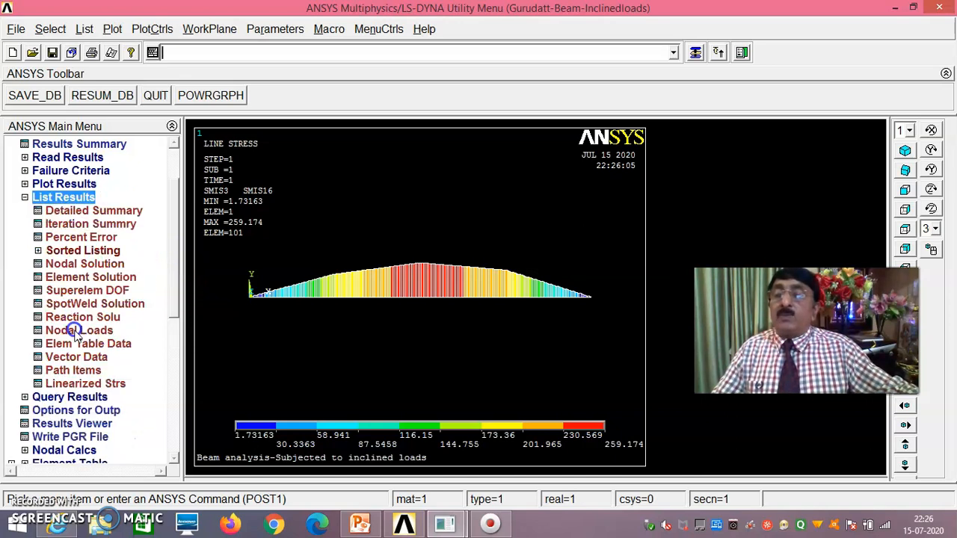
{"action": "left_click", "coordinate": [117, 265]}
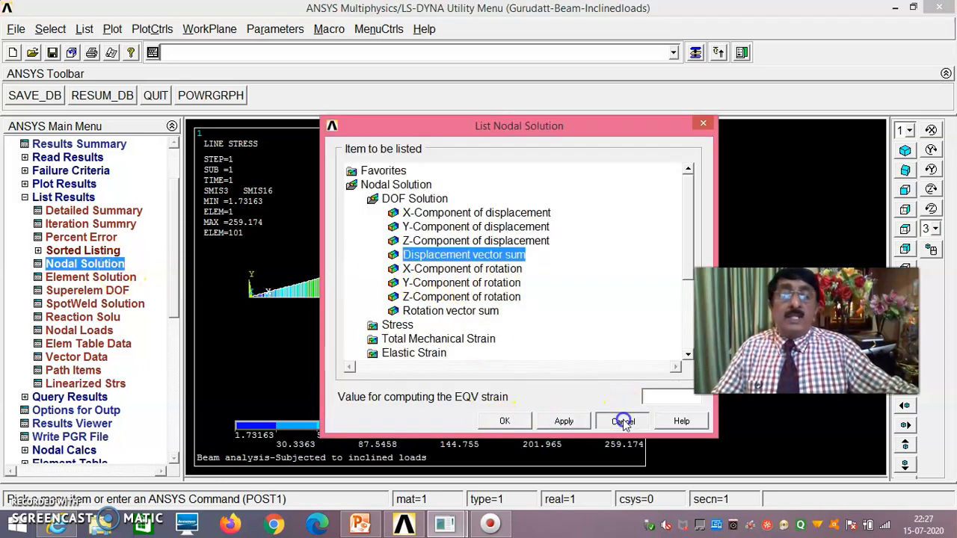
{"action": "left_click", "coordinate": [623, 422]}
- List all support reactions (FY 173.16 and 204.86) and close the PRRSOL listing window
{"action": "left_click", "coordinate": [83, 317]}
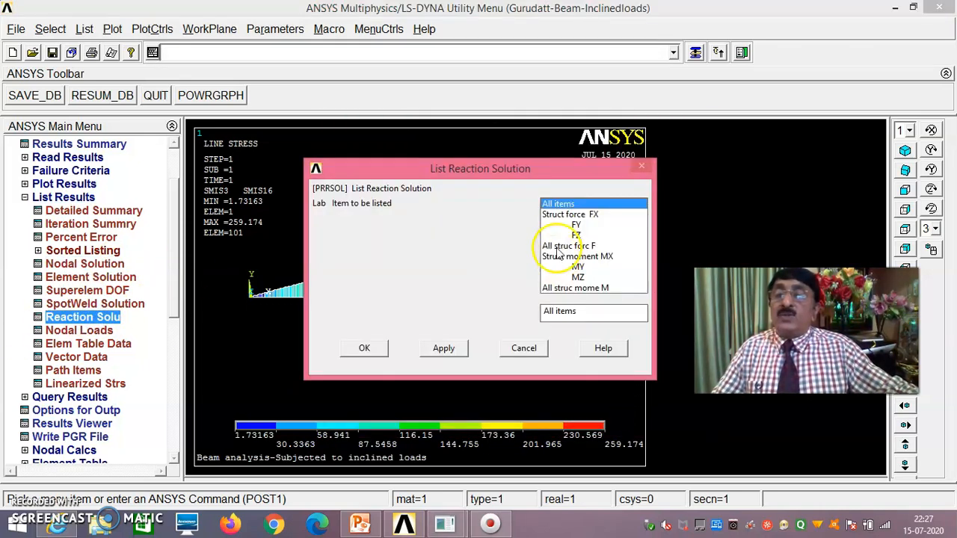
{"action": "left_click", "coordinate": [367, 346]}
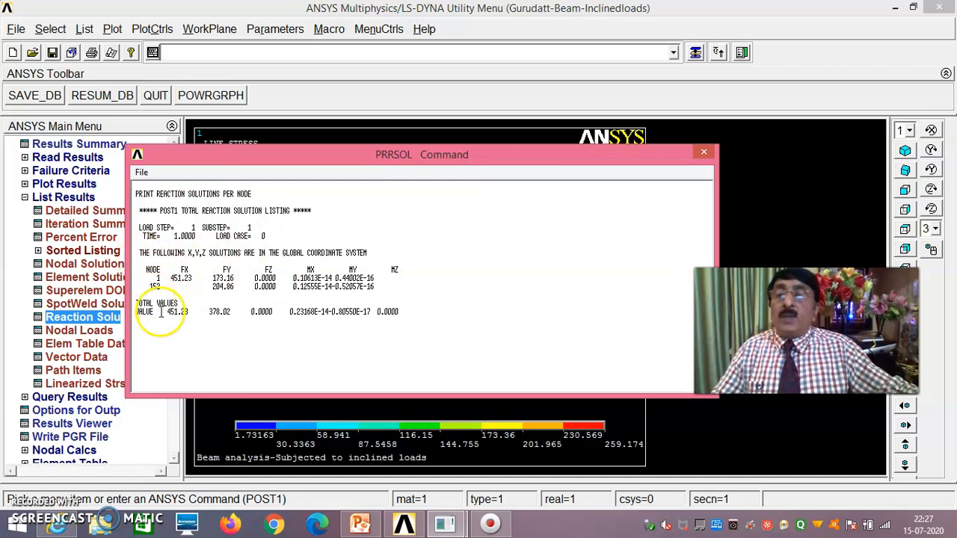
{"action": "left_click", "coordinate": [142, 173]}
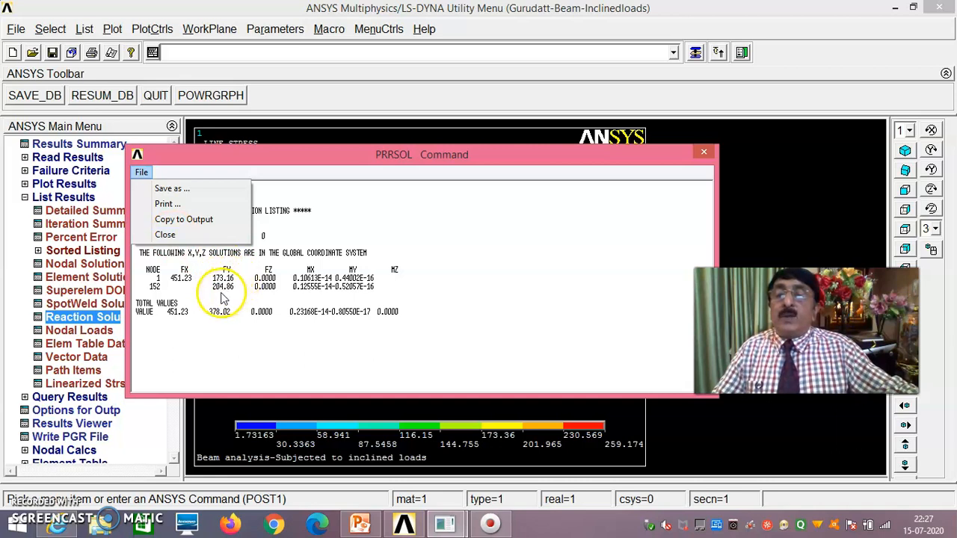
{"action": "left_click", "coordinate": [153, 235]}
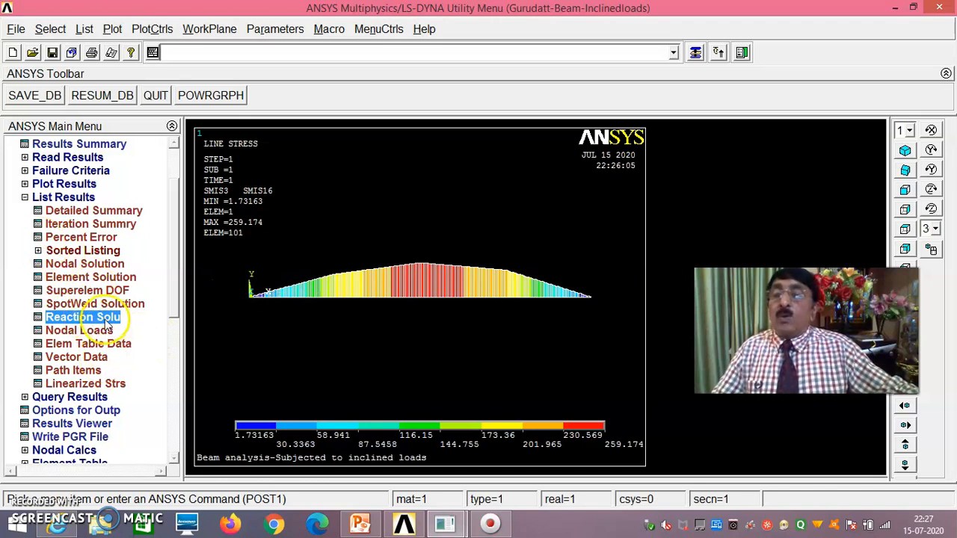
{"action": "left_click", "coordinate": [105, 343]}
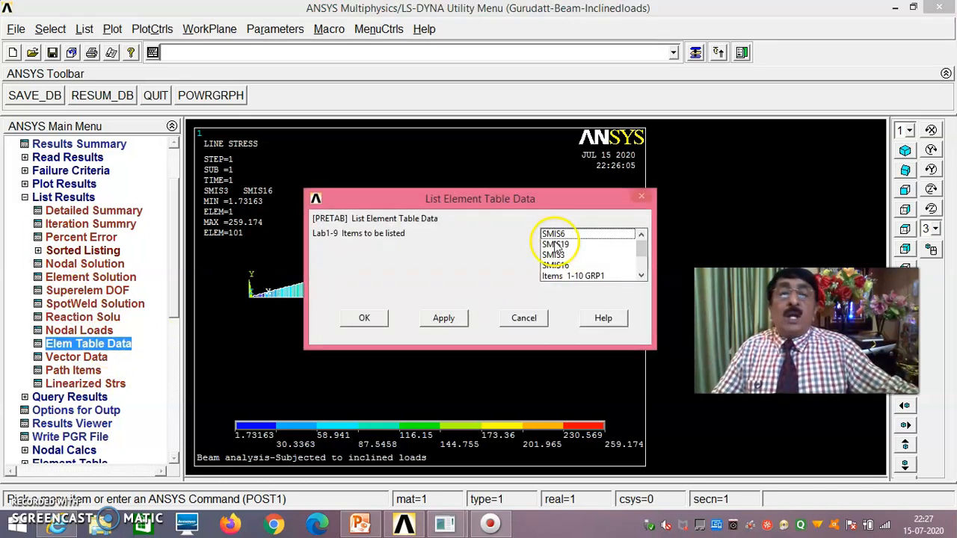
- Redraw the SMIS3/SMIS16 bending moment line-element plot
{"action": "left_click", "coordinate": [60, 184]}
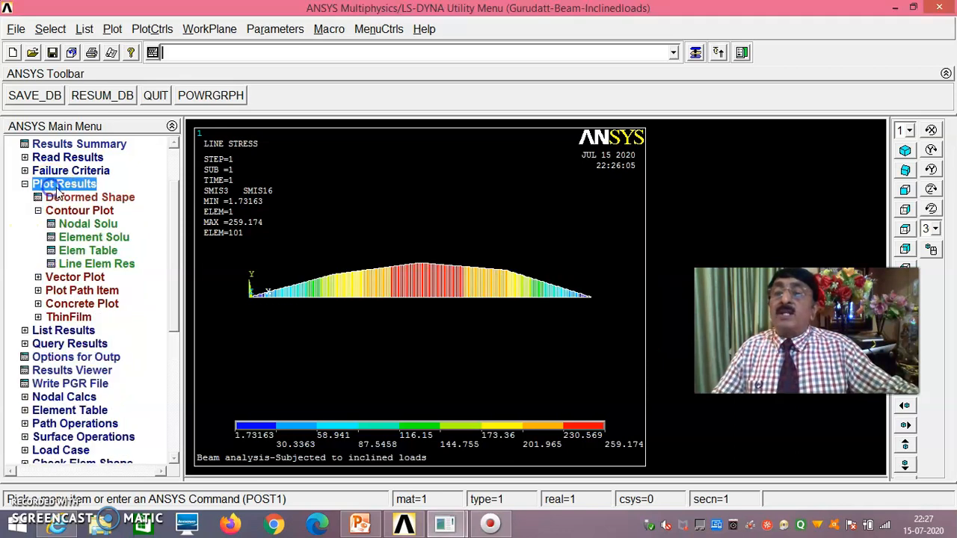
{"action": "left_click", "coordinate": [96, 264]}
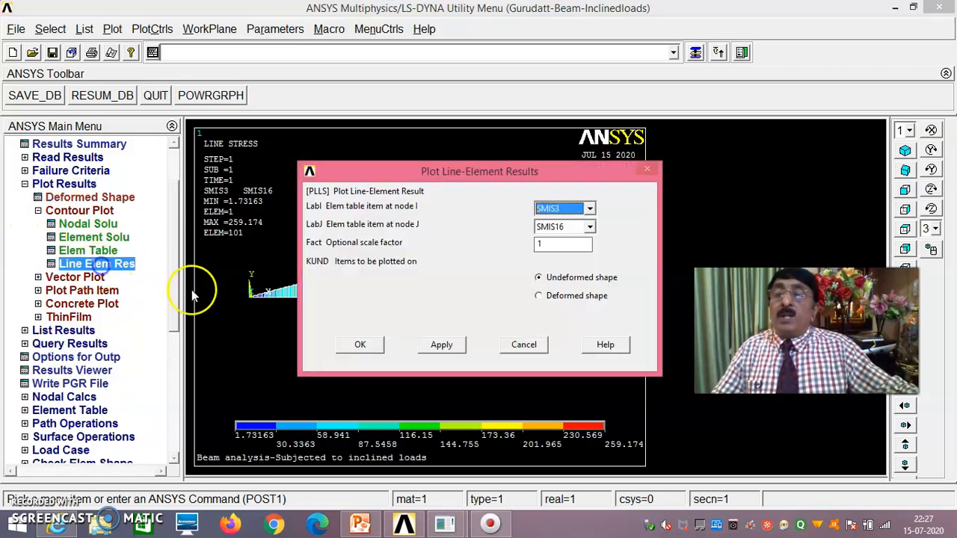
{"action": "left_click", "coordinate": [364, 345]}
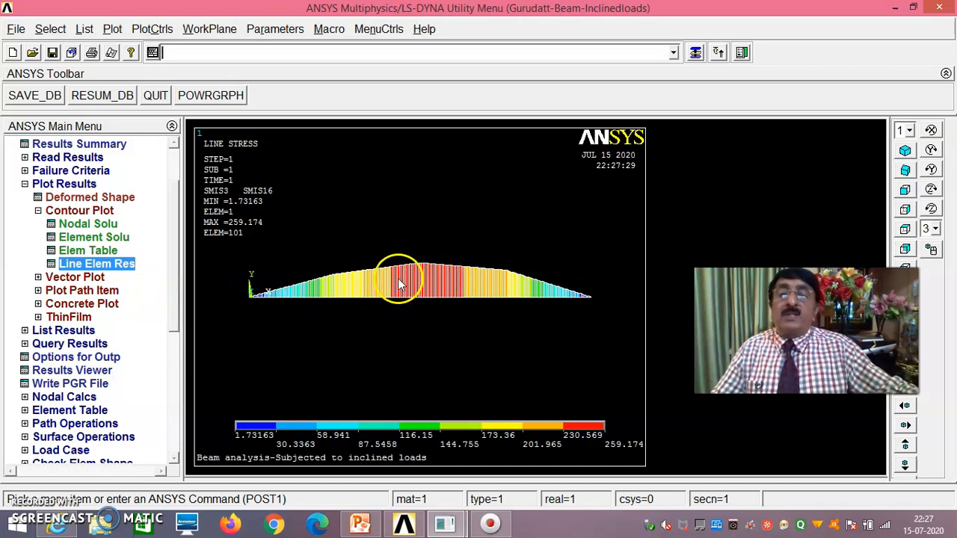
- Plot the shear force line-element result with SMIS6 at node I and SMIS19 at node J
{"action": "left_click", "coordinate": [116, 266]}
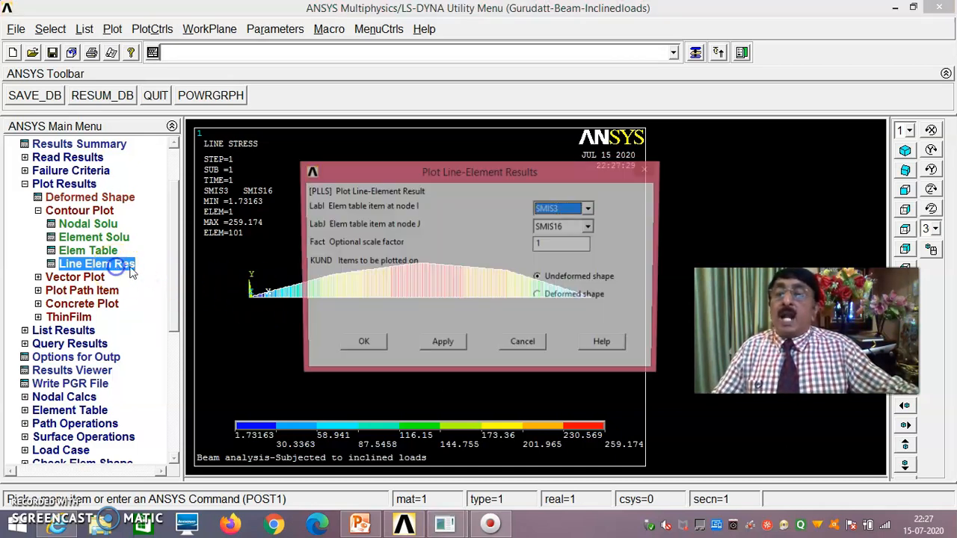
{"action": "left_click", "coordinate": [599, 211]}
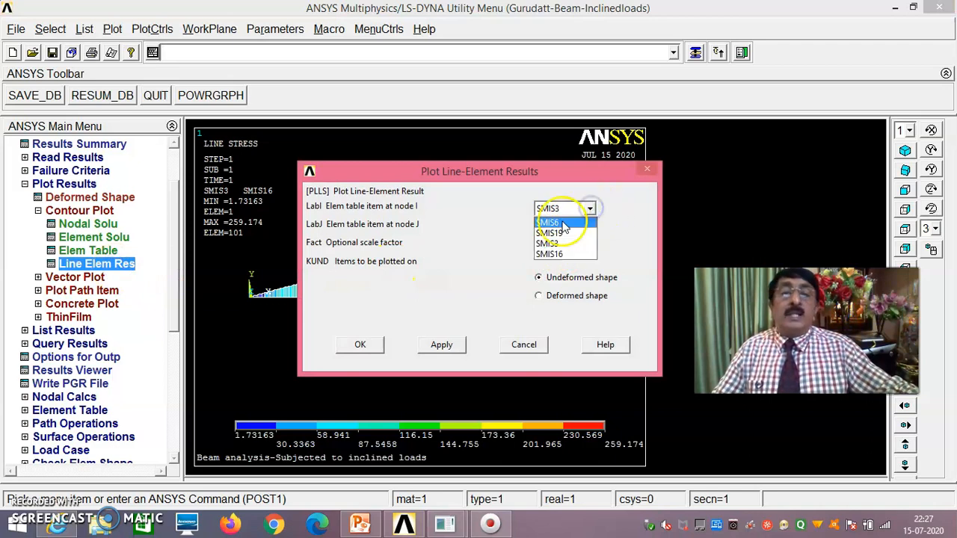
{"action": "left_click", "coordinate": [557, 223]}
{"action": "left_click", "coordinate": [590, 228]}
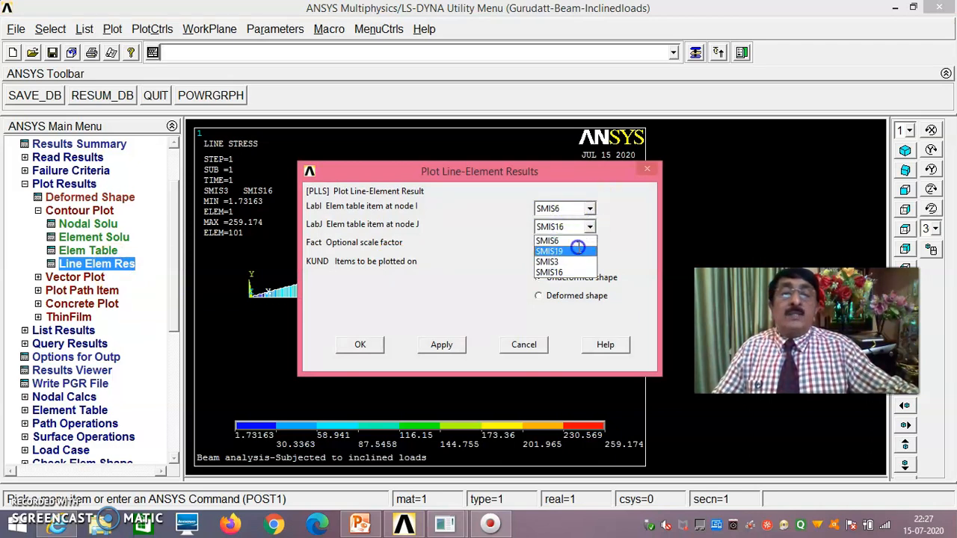
{"action": "left_click", "coordinate": [568, 251]}
{"action": "left_click", "coordinate": [371, 345]}
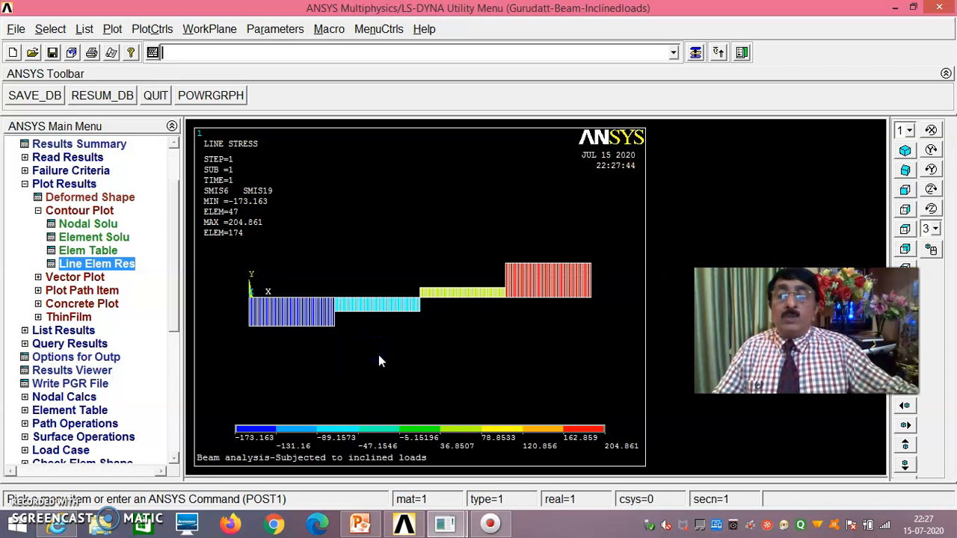